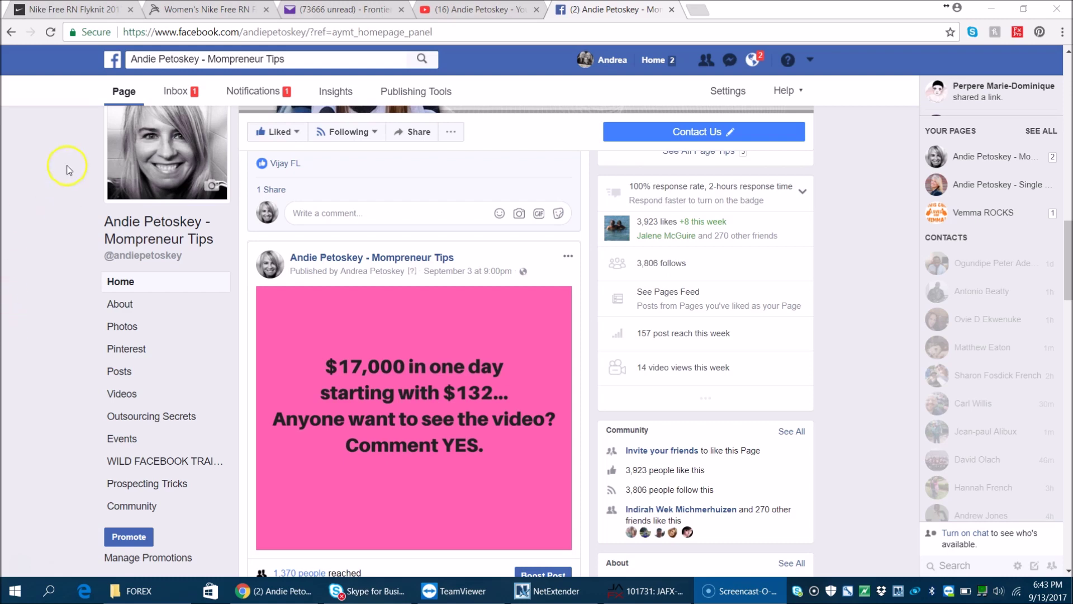
Step: Switch to the YouTube tab and show the channel home page with the Harmonic Scanner Ninja Strategy video
mouse_move(209, 255)
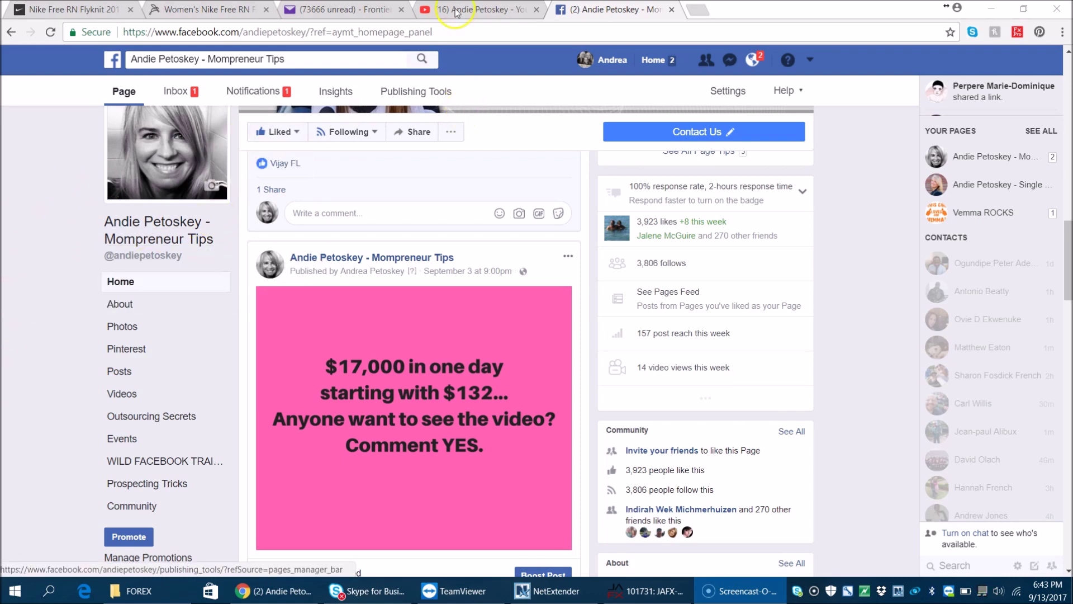
left_click(473, 10)
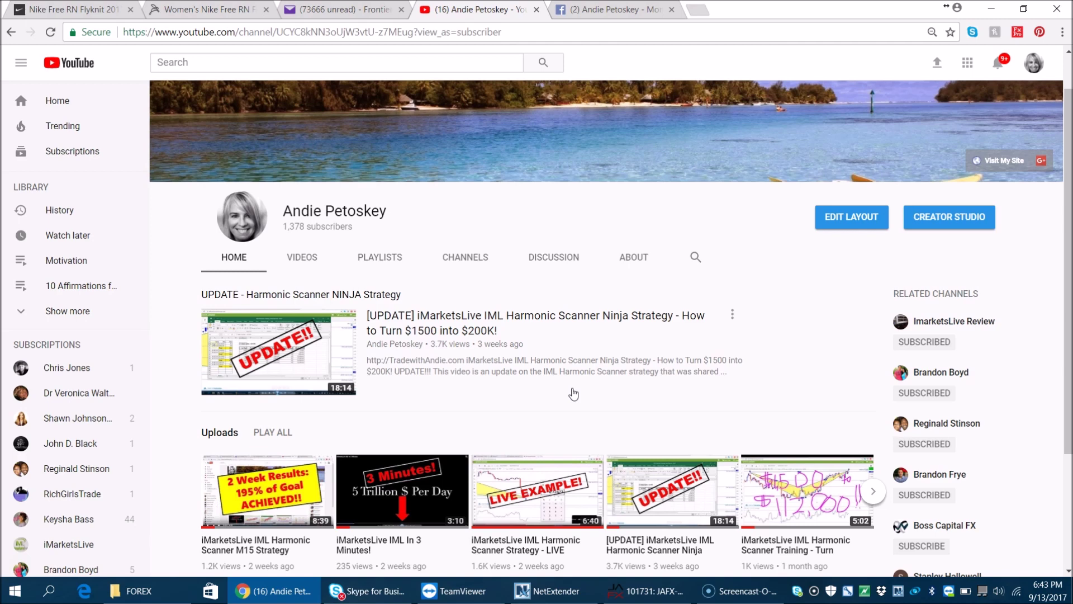
left_click(572, 398)
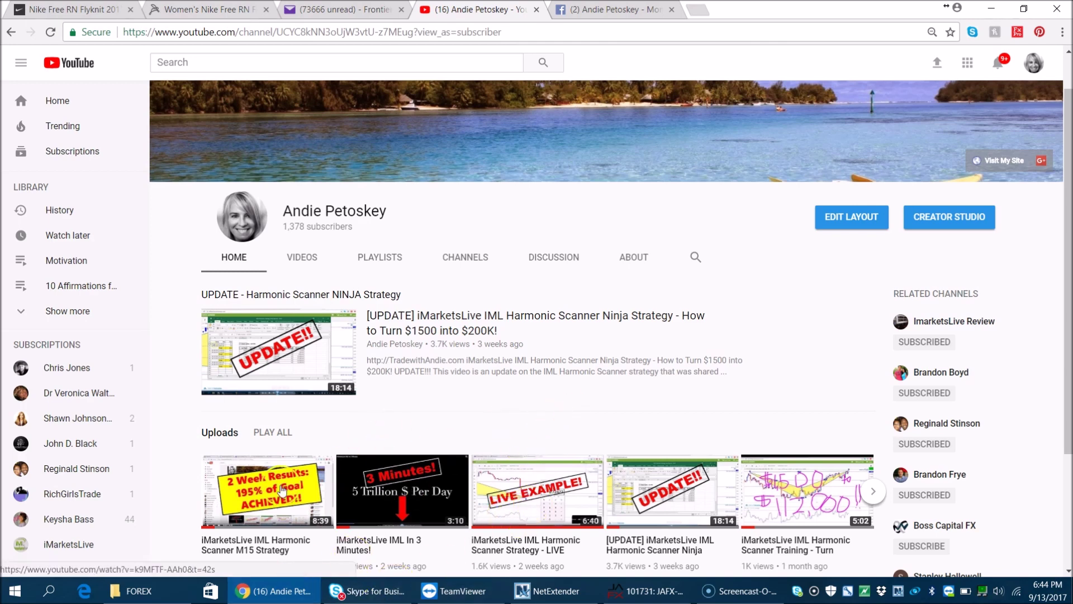
left_click(491, 401)
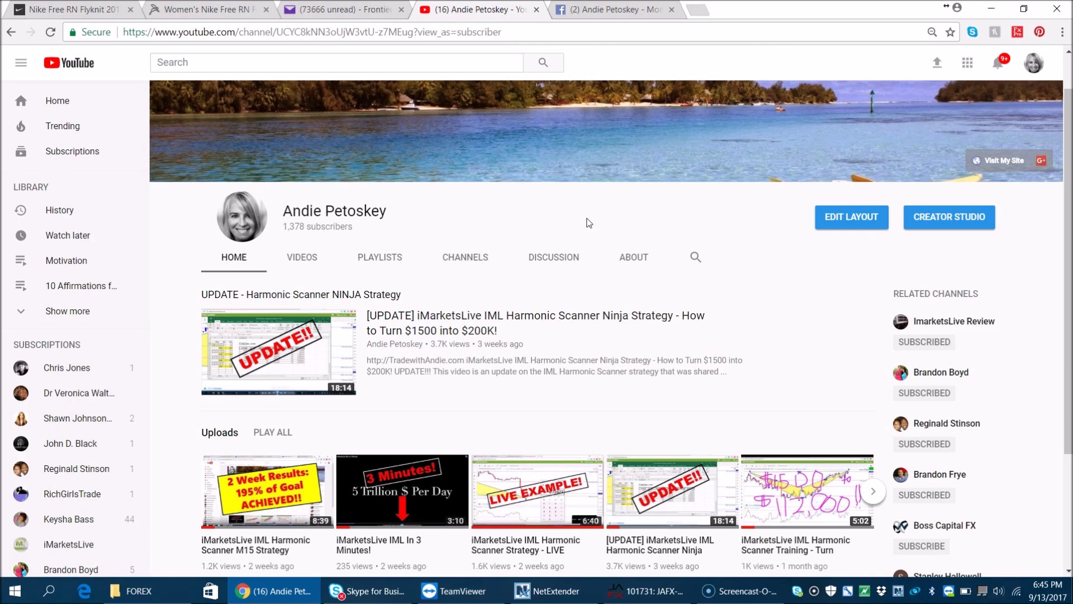
Step: Load the iMarketsLive back office via 'imarke' in a new tab and enter its Harmonic Scanner section
left_click(703, 13)
type("i")
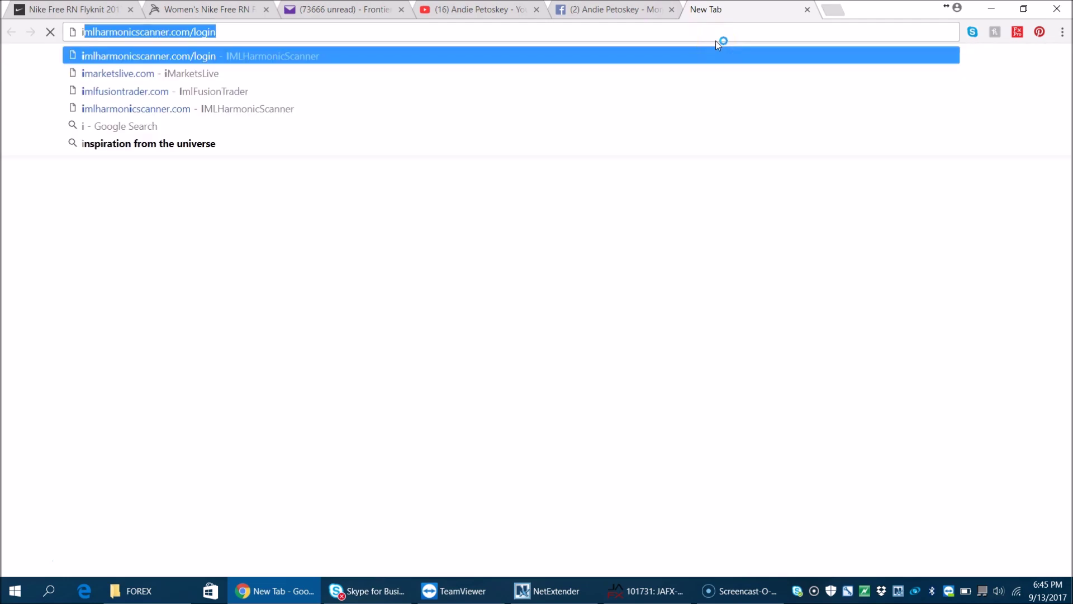
type("marke")
key("Return")
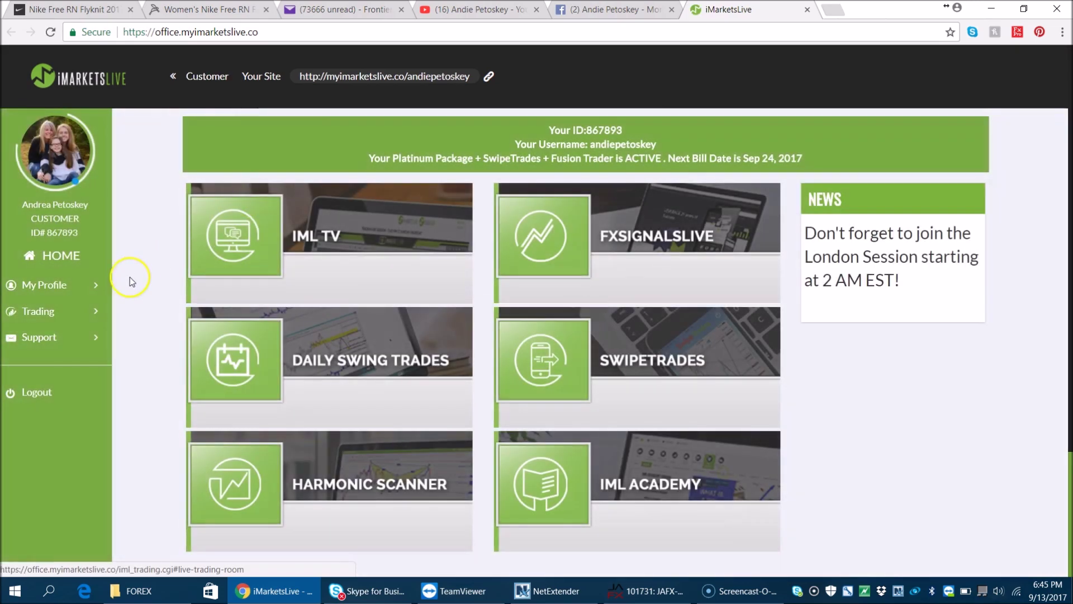
left_click(221, 398)
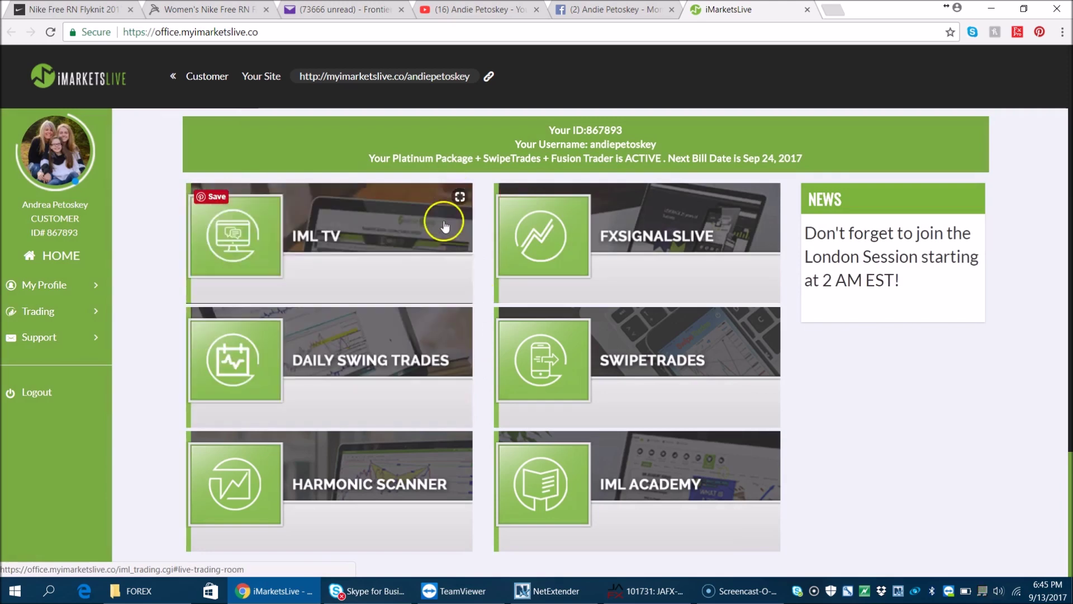
left_click(373, 467)
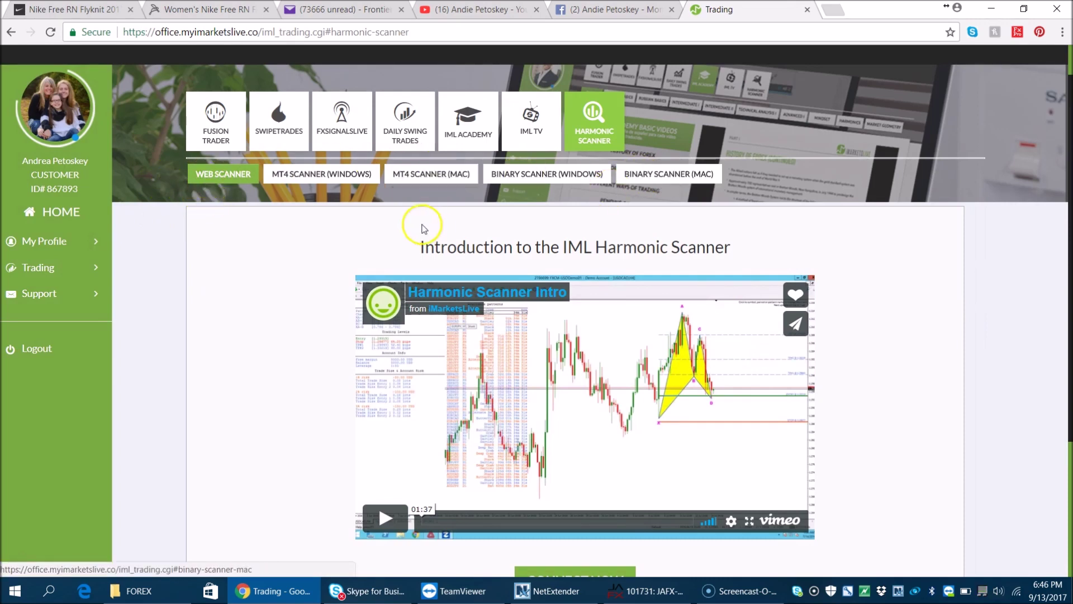
Step: Browse the Harmonic Scanner pages and settle on the BINARY SCANNER (WINDOWS) tab
left_click(221, 175)
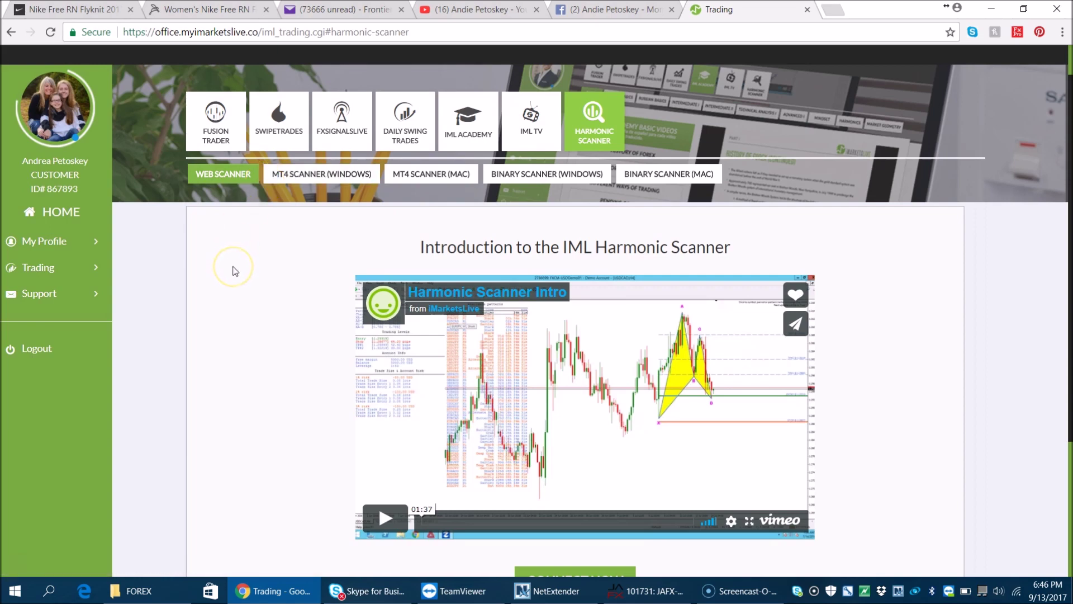
left_click(235, 295)
left_click(387, 182)
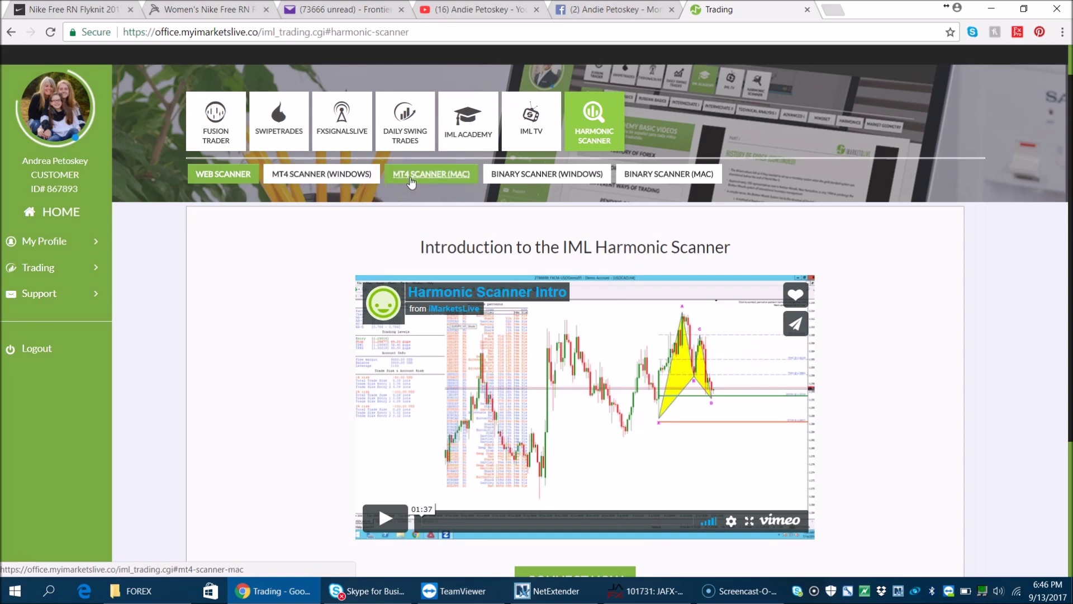
left_click(311, 221)
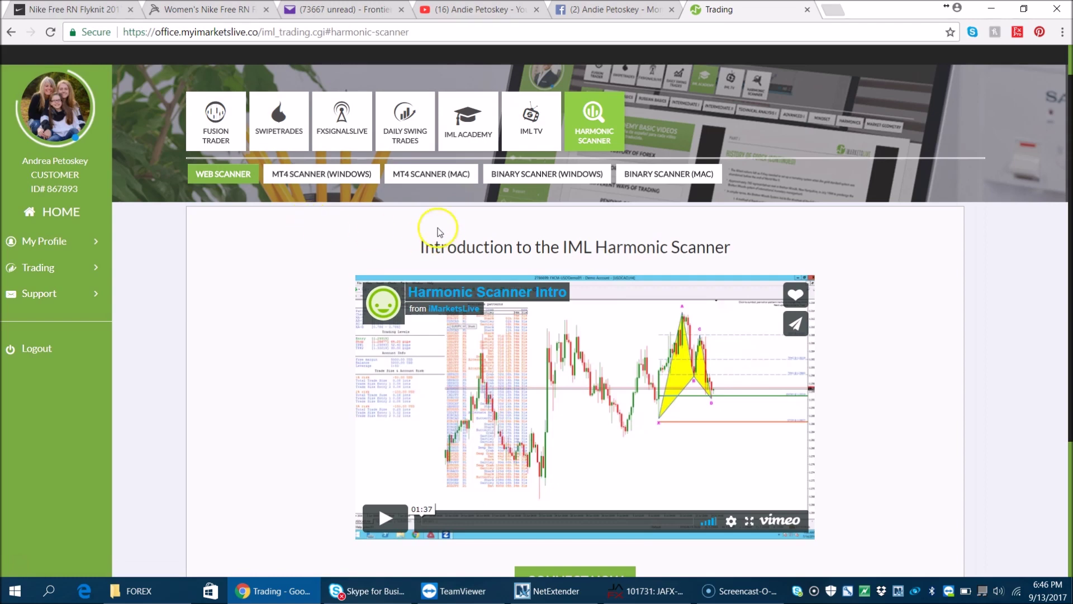
left_click(542, 177)
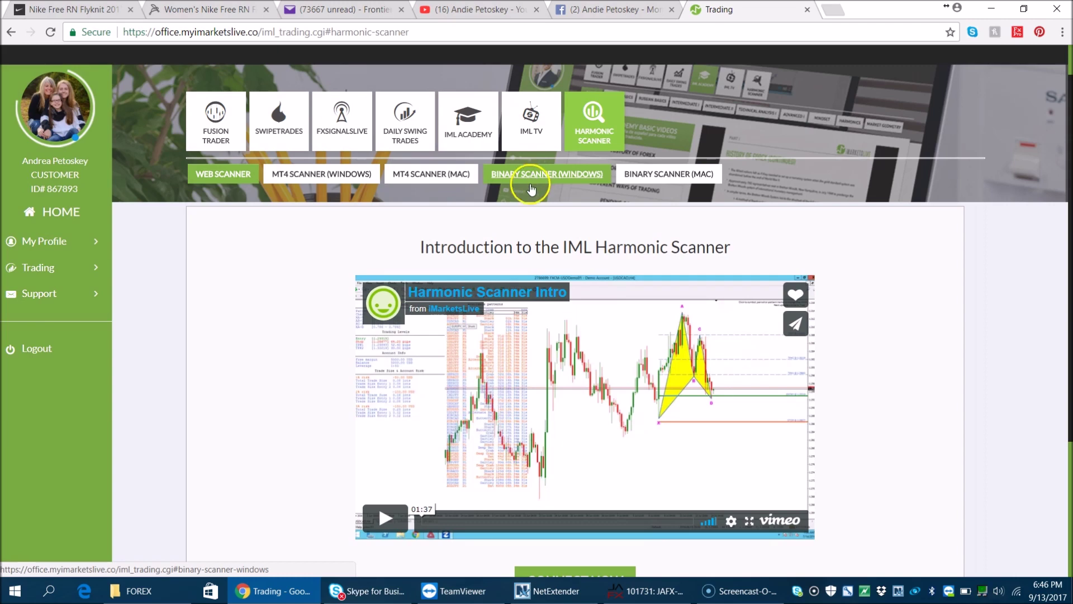
left_click(536, 179)
left_click(539, 182)
left_click(659, 173)
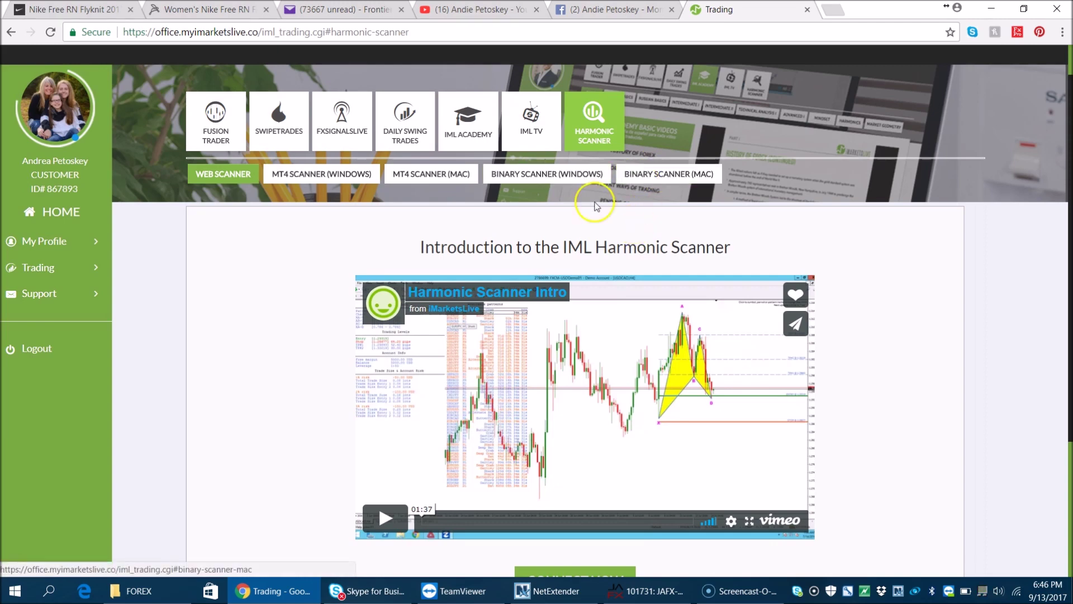
left_click(546, 174)
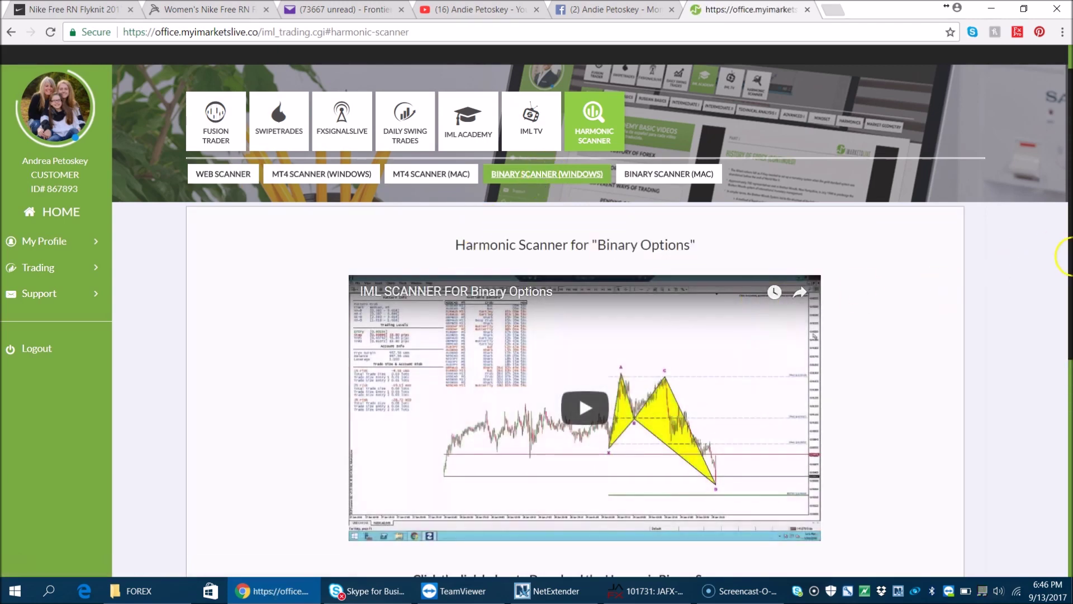
Step: Scroll down the Binary Scanner page and download XUP_SCANNER_CLIENT_BO.EX4
scroll(1069, 124, "down", 2)
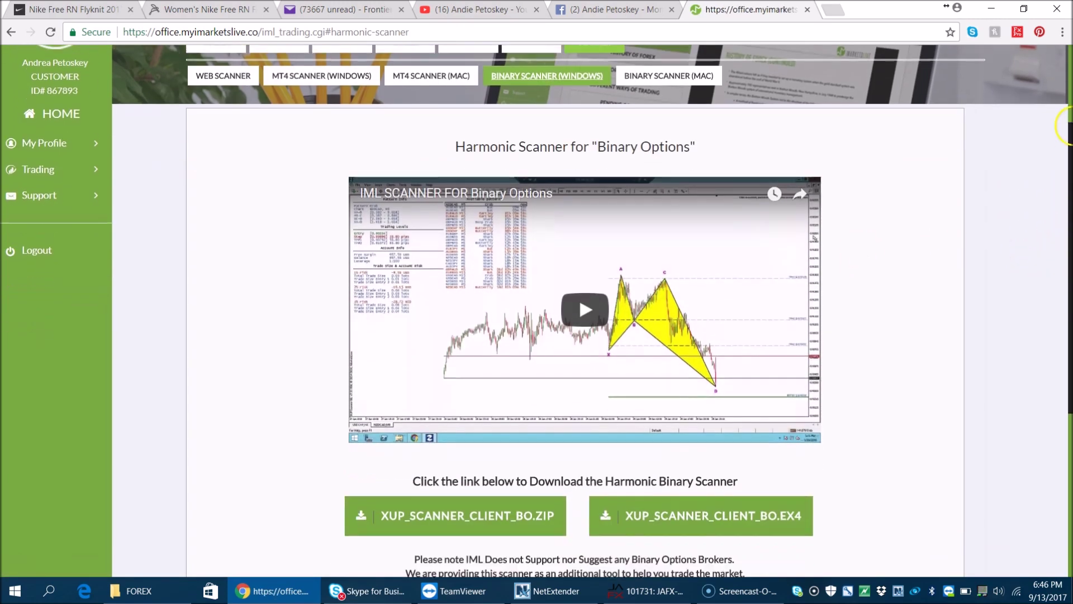
scroll(1065, 124, "down", 3)
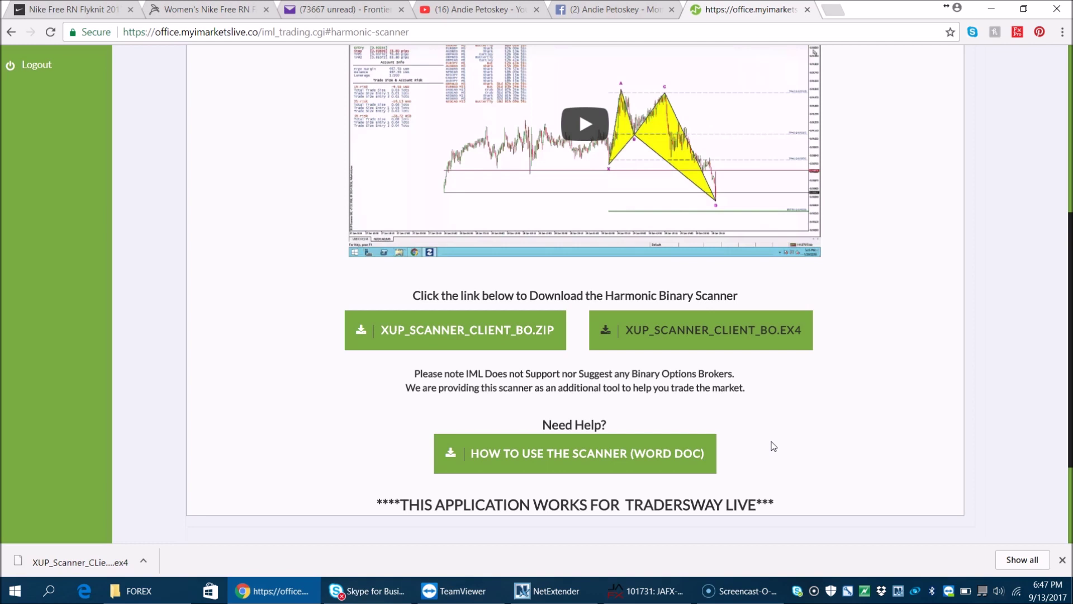
left_click(797, 446)
Step: Switch to the MetaTrader 4 terminal showing the EURJPY M15 chart
left_click(649, 591)
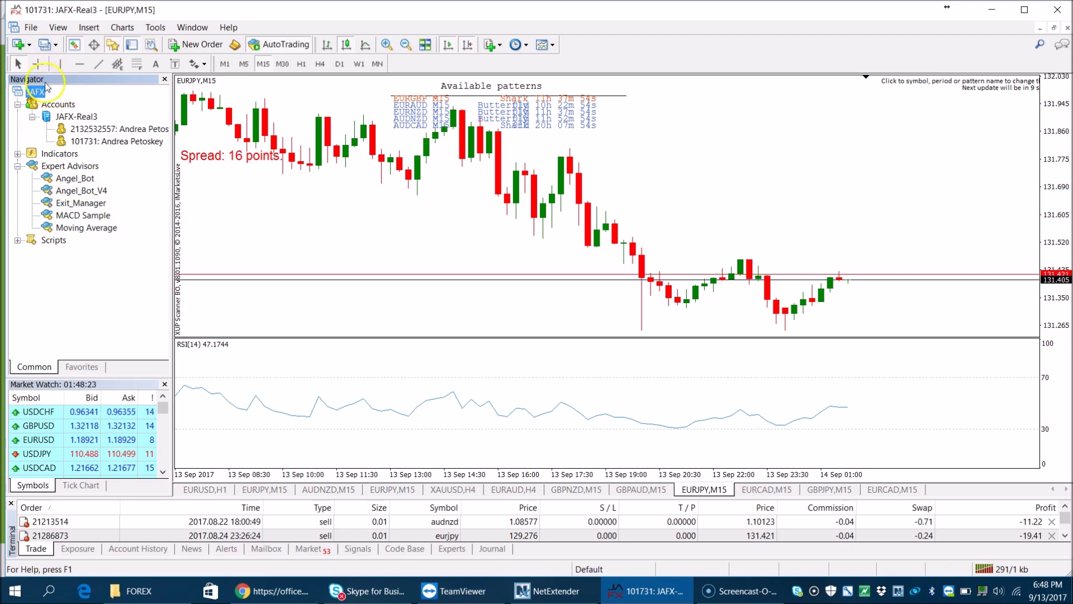
Step: Open the terminal's data folder and browse into MQL4 > Experts
left_click(31, 28)
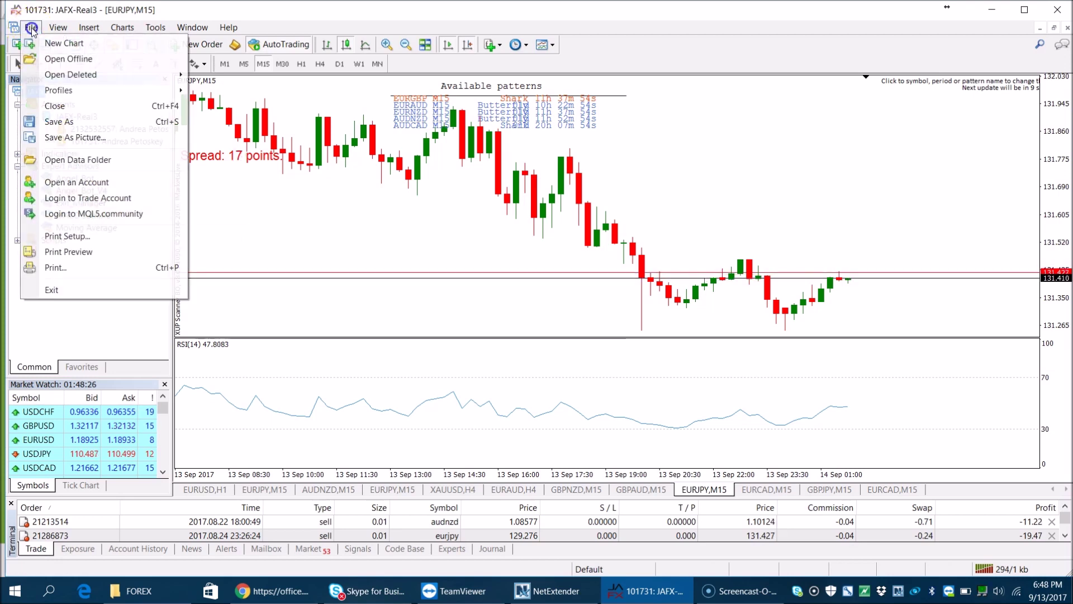
left_click(80, 162)
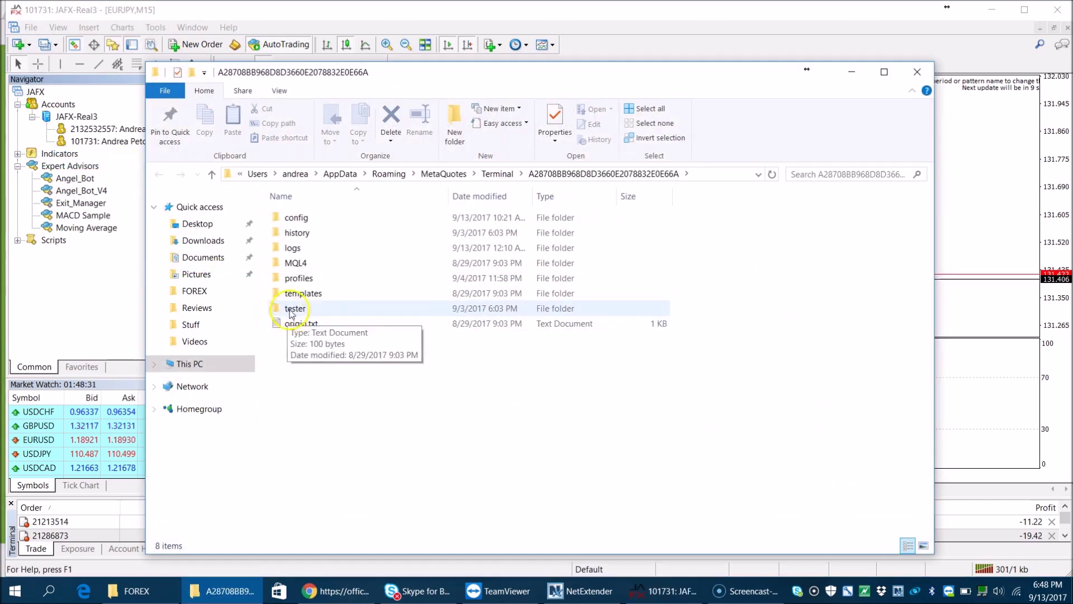
double_click(309, 268)
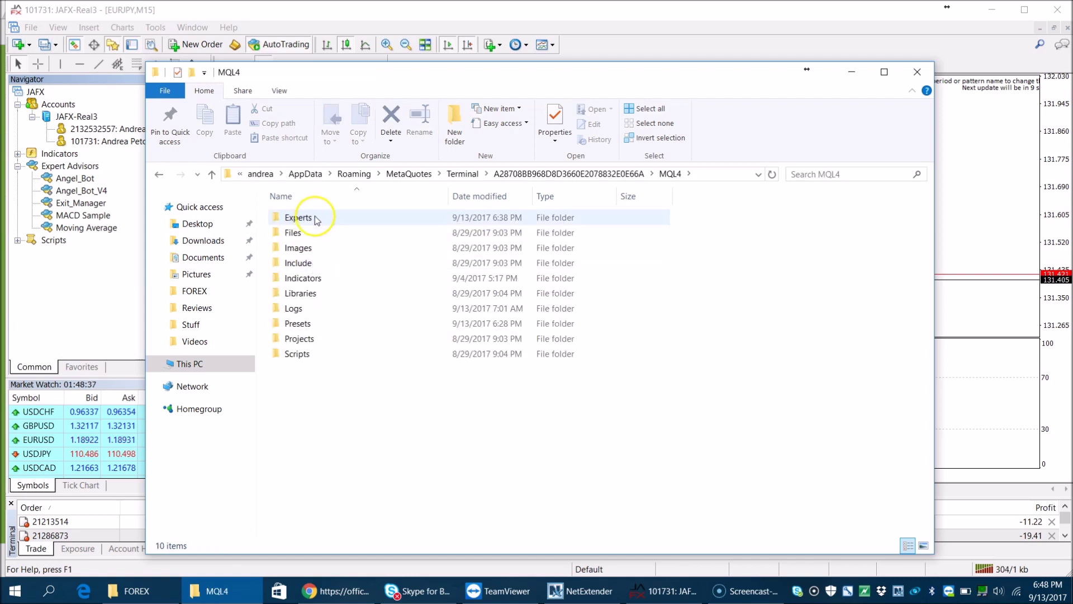
double_click(309, 219)
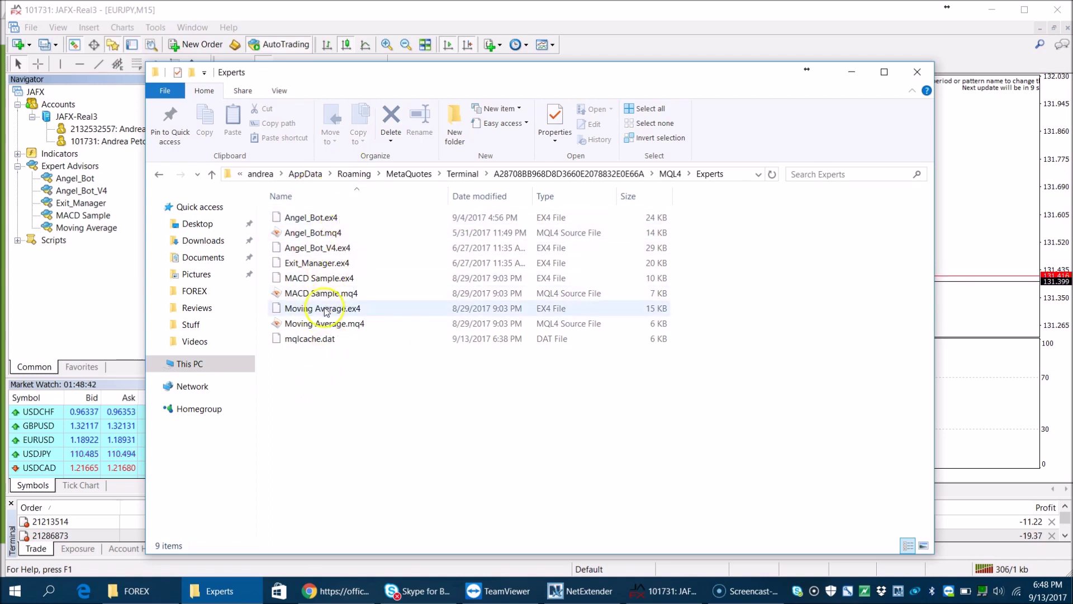
Step: Copy XUP_Scanner_CLient_BO.ex4 from the Downloads folder and close Explorer
left_click(198, 242)
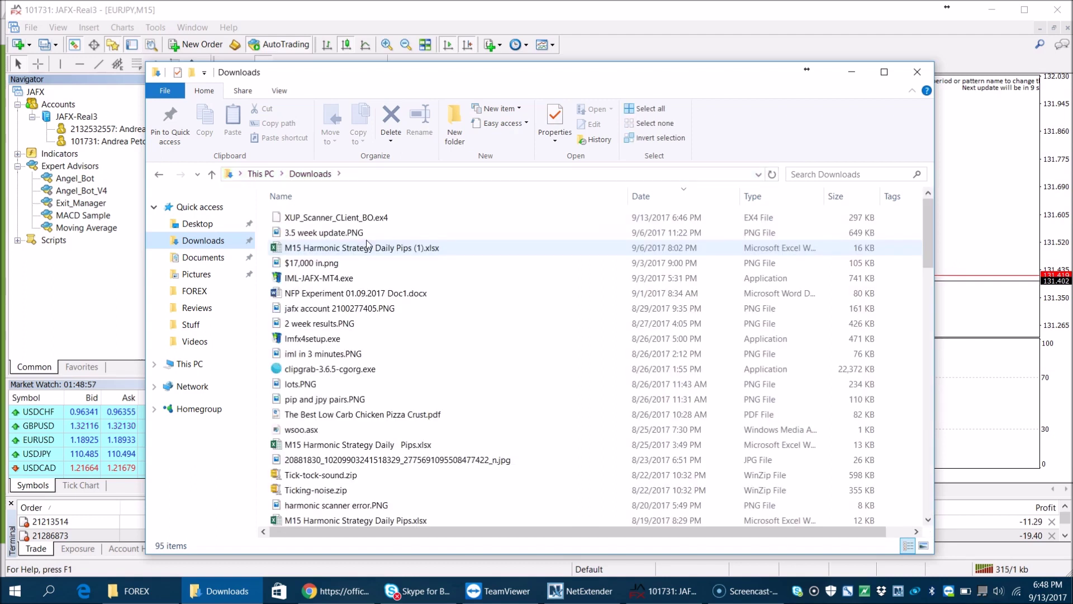
left_click(335, 224)
left_click(337, 218)
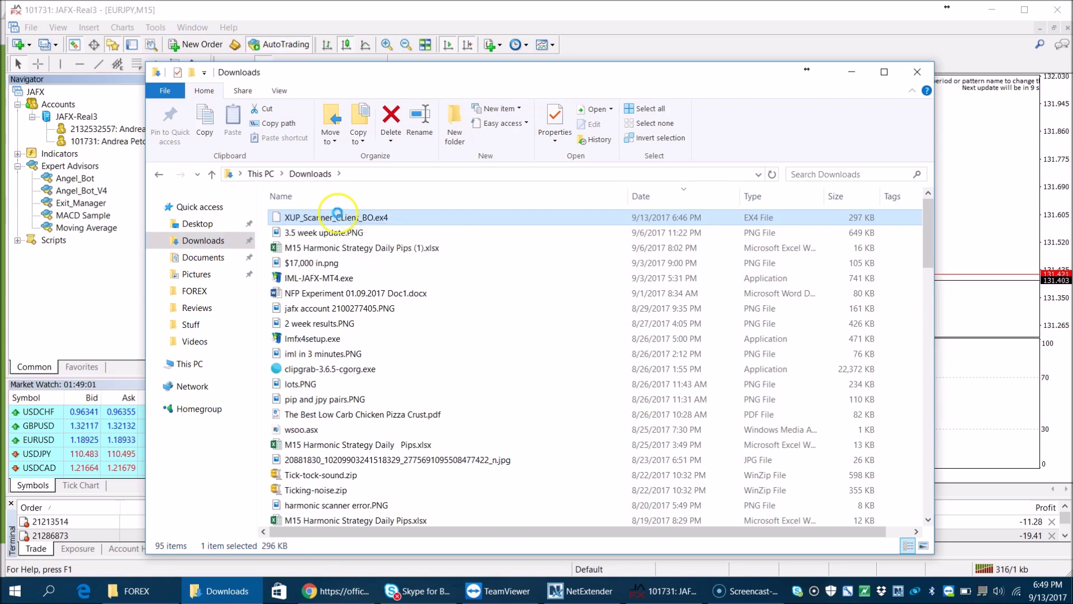
right_click(338, 215)
left_click(392, 382)
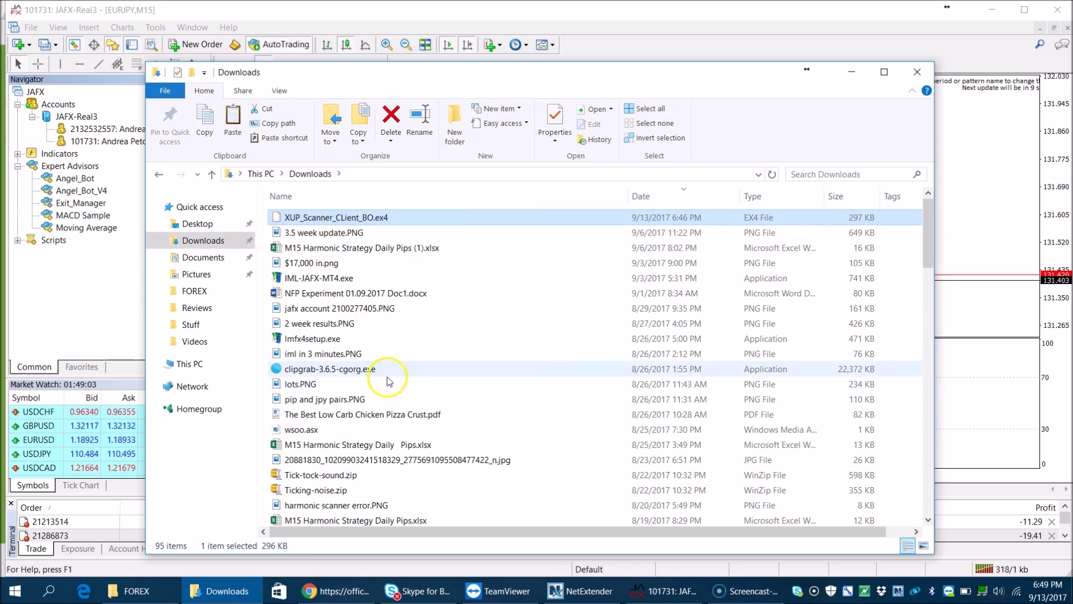
left_click(918, 72)
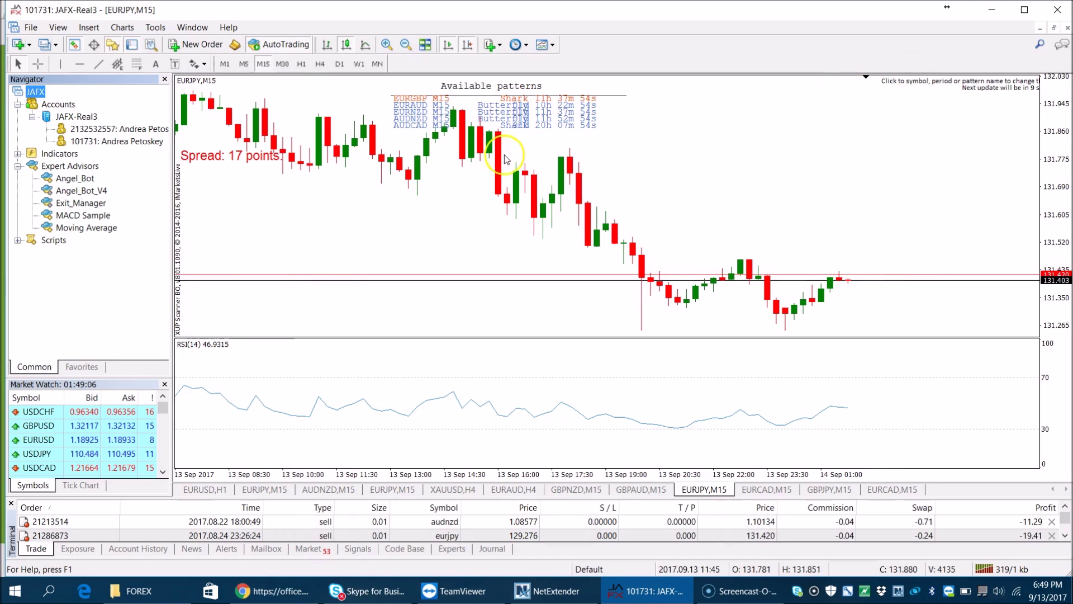
Step: Paste XUP_Scanner_CLient_BO.ex4 into the data folder's MQL4 > Experts folder, then close Explorer
left_click(31, 29)
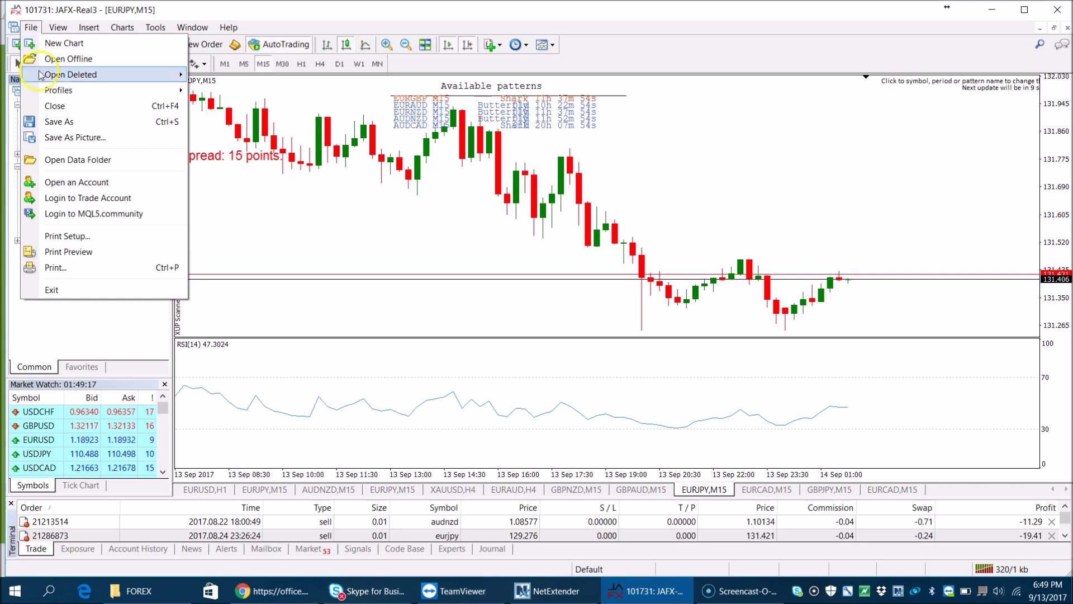
left_click(78, 174)
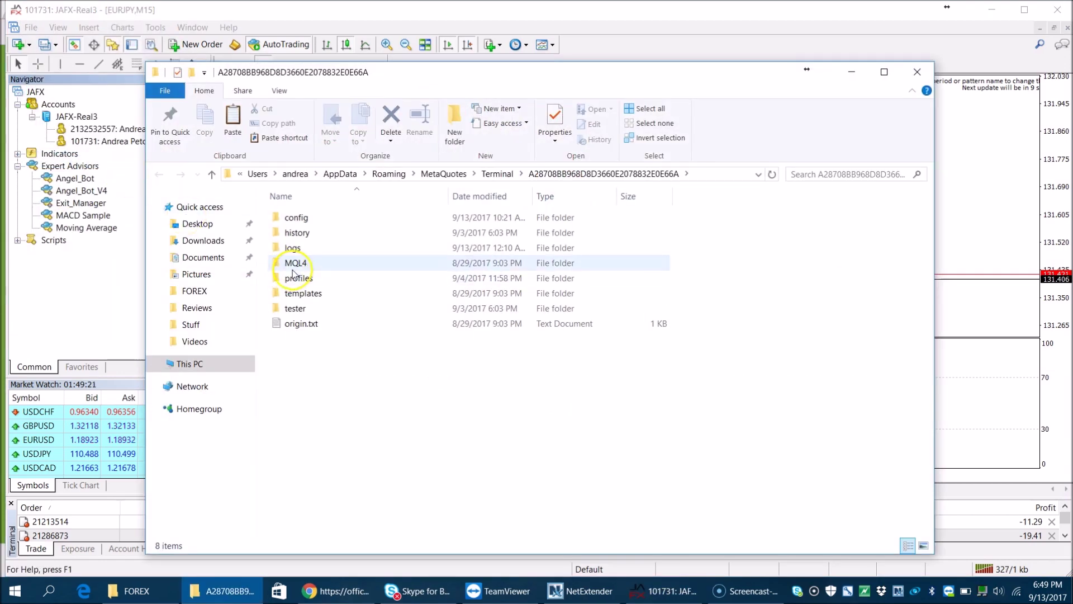
double_click(297, 262)
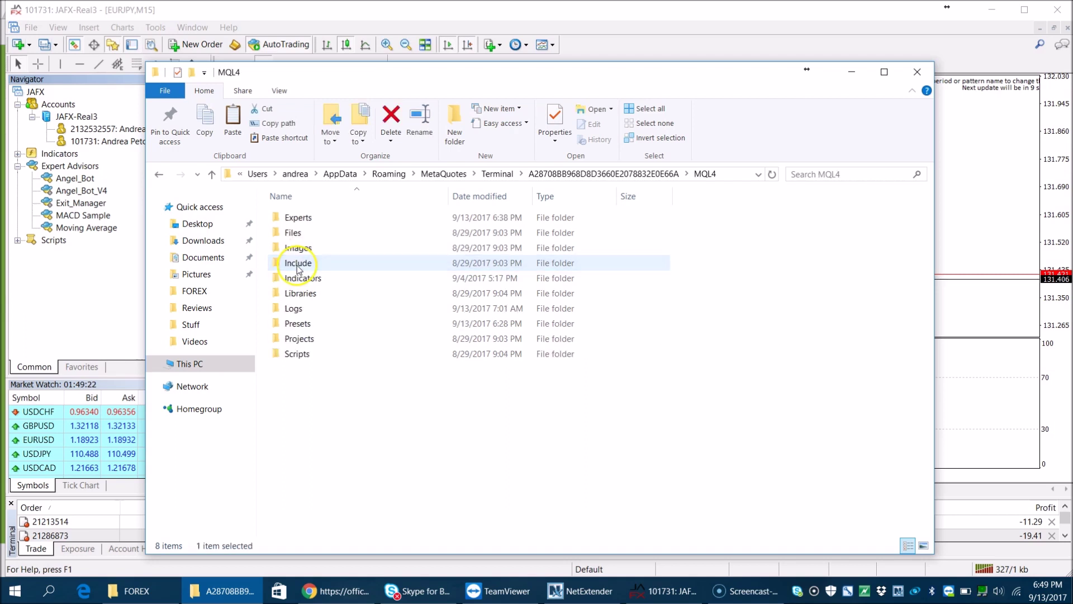
double_click(298, 217)
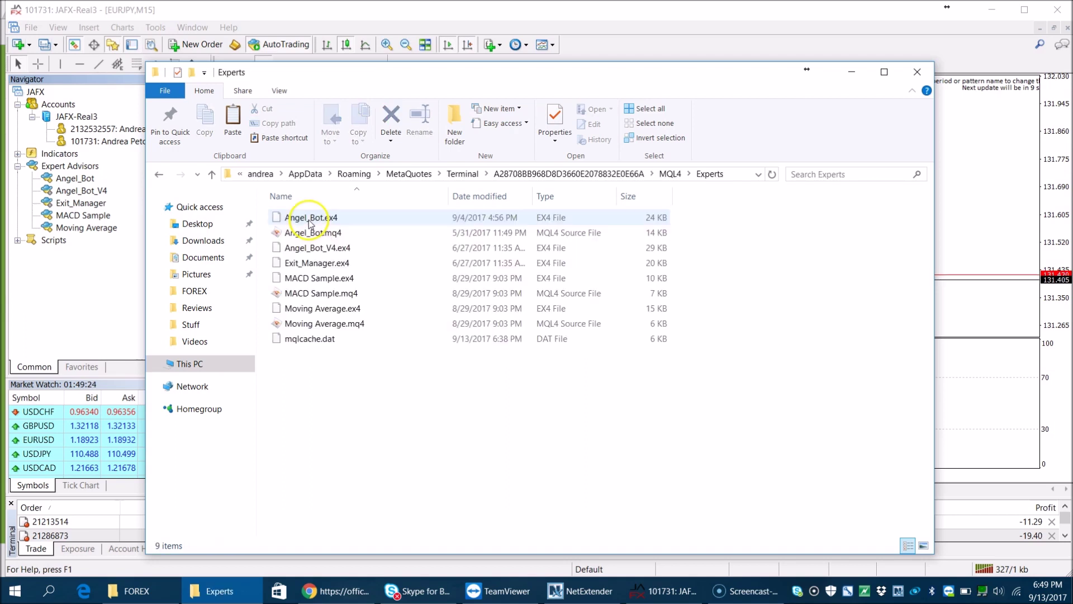
right_click(331, 372)
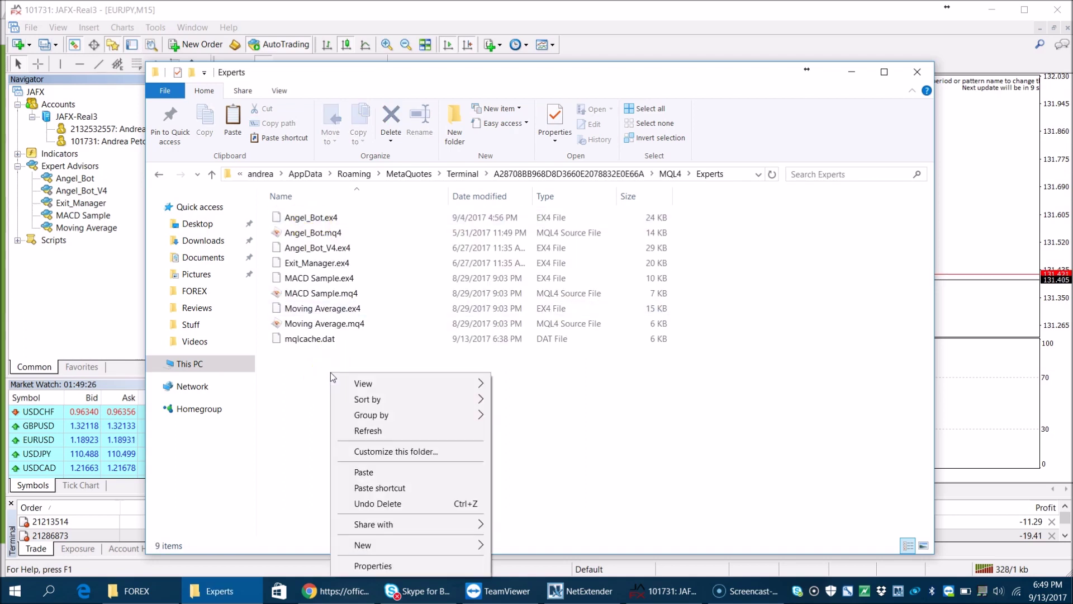
left_click(391, 473)
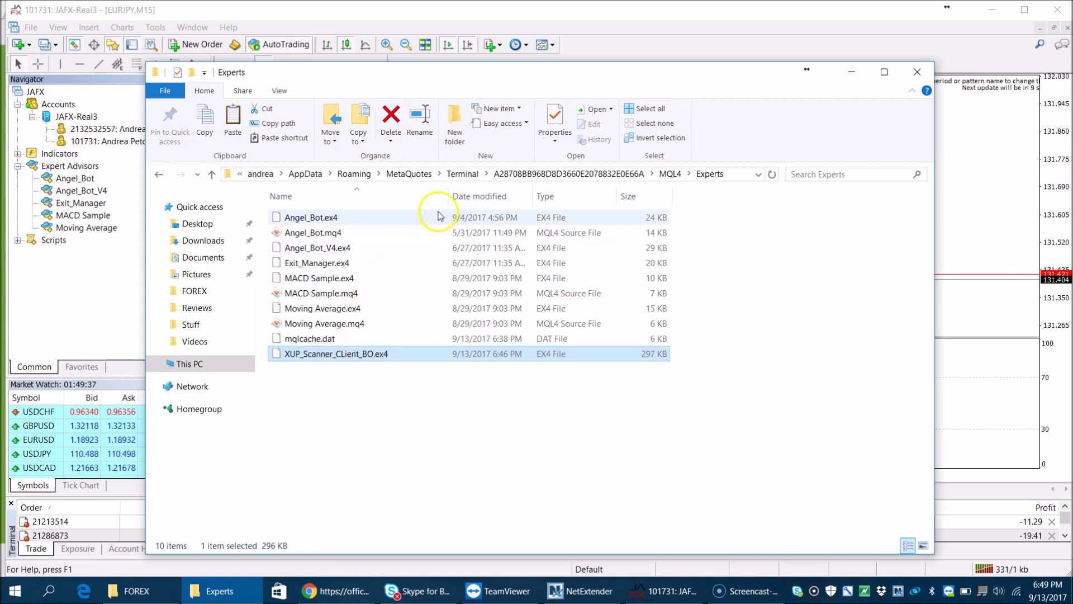
left_click(917, 71)
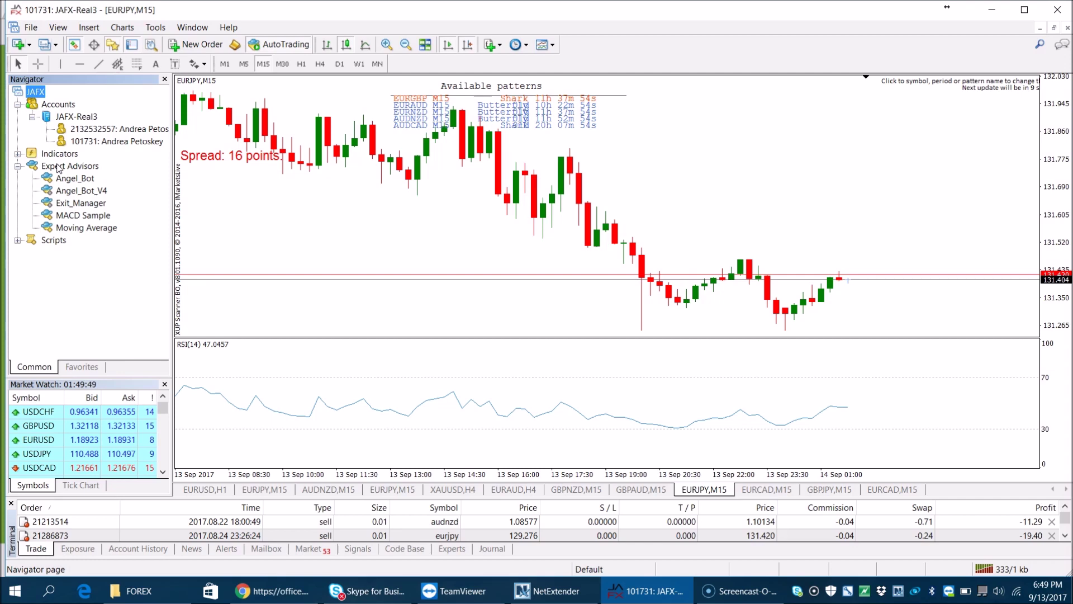
Step: Refresh the Navigator's Expert Advisors list and open XUP_Scanner_CLient_BO's settings
left_click(58, 166)
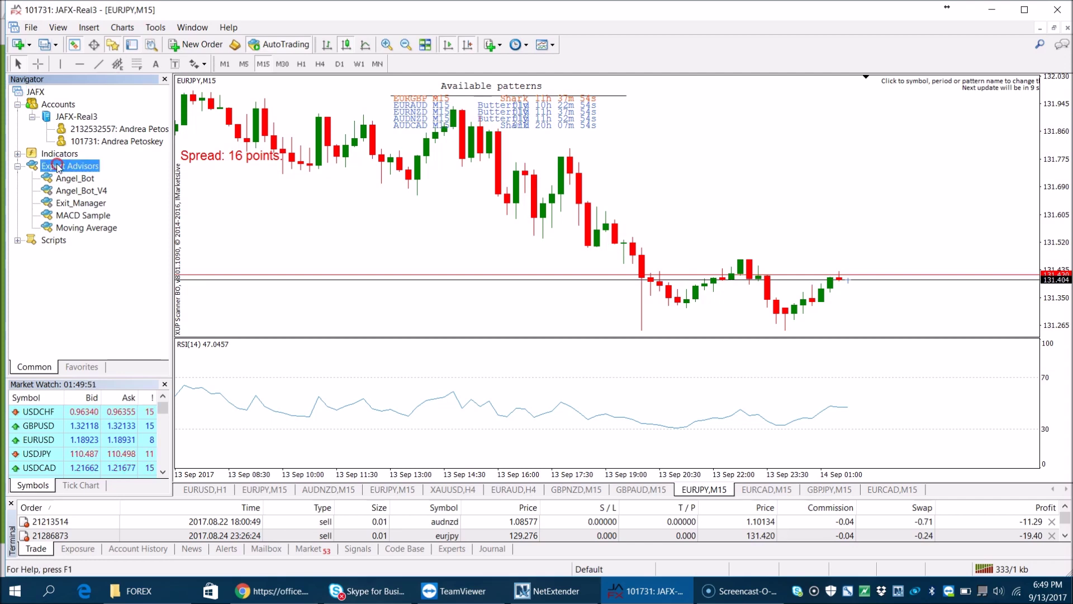
right_click(58, 167)
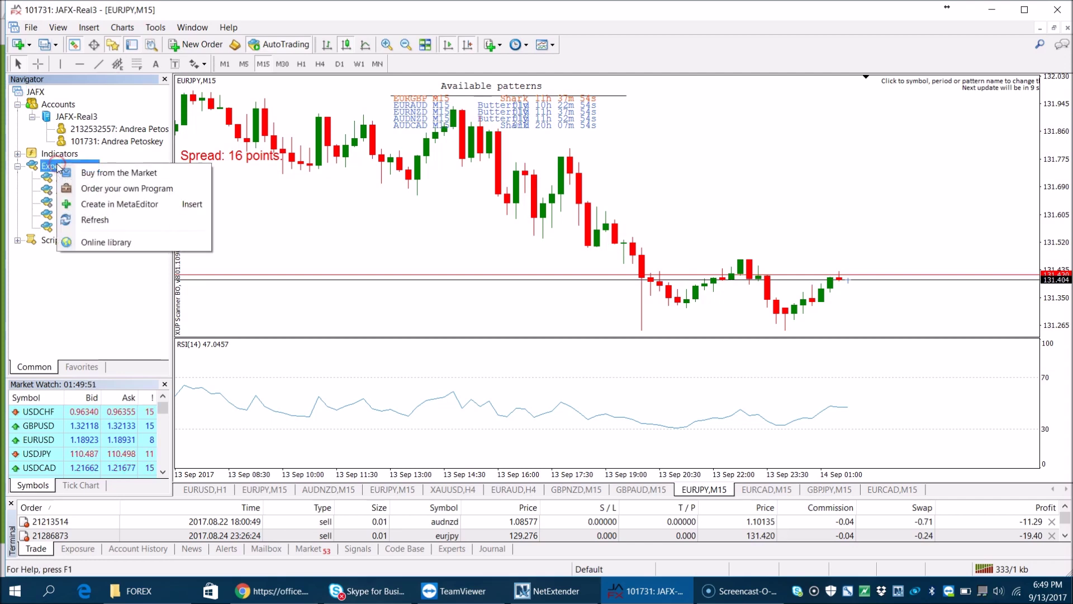
left_click(90, 220)
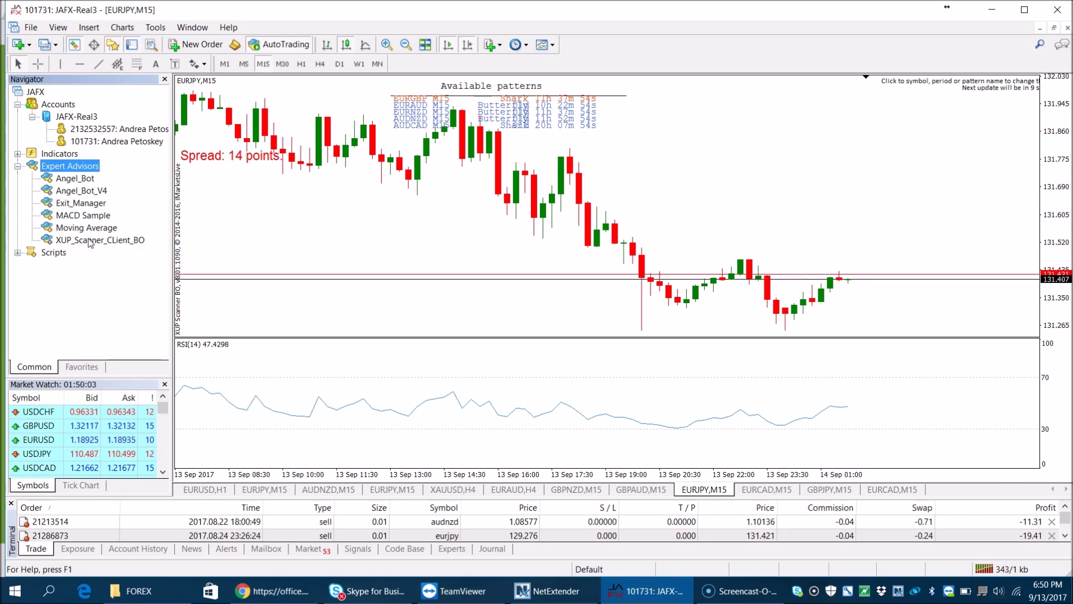
double_click(90, 240)
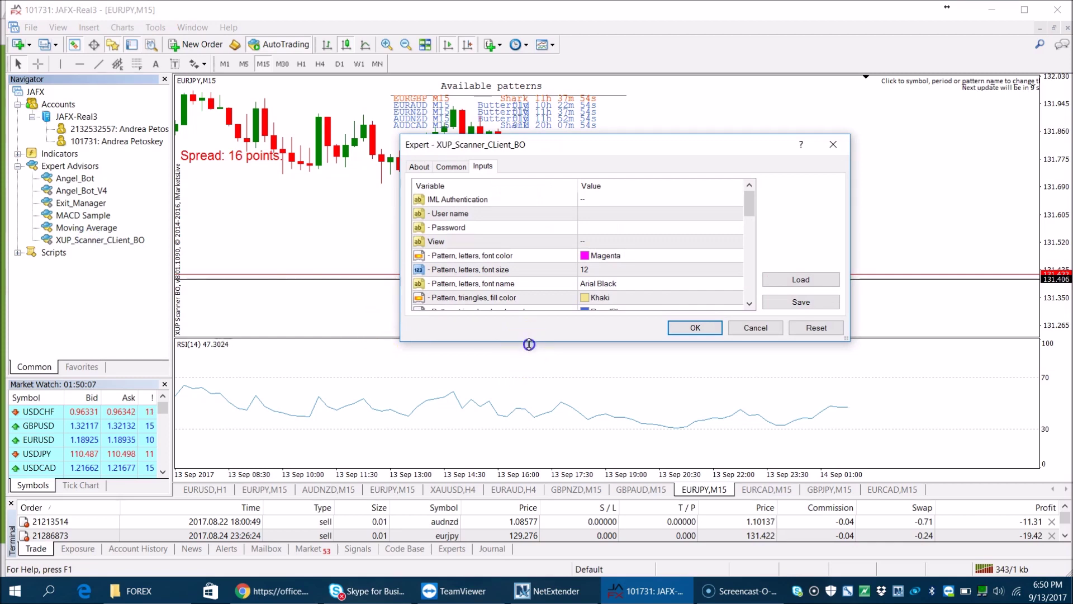
Step: Enlarge the expert settings dialog and review its About and Common tabs before returning to Inputs
left_click_drag(529, 344, 522, 477)
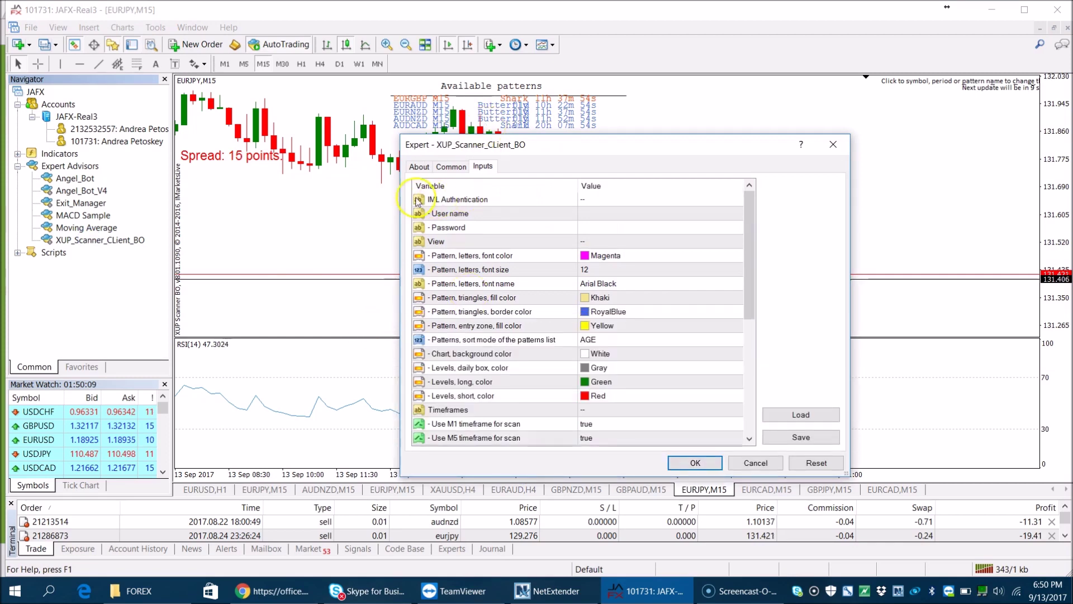
left_click(420, 167)
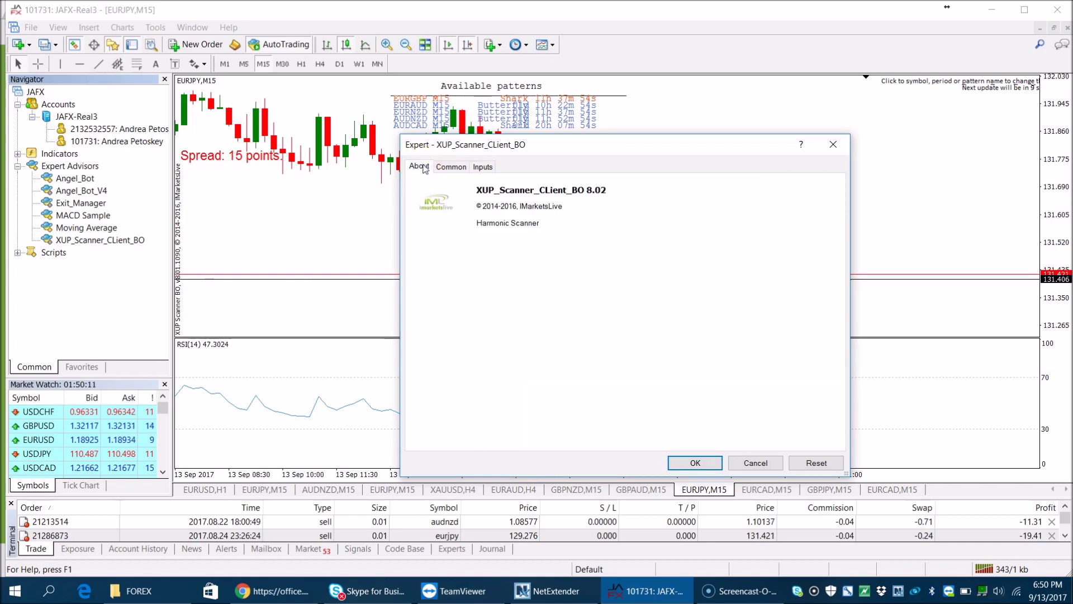
left_click(421, 168)
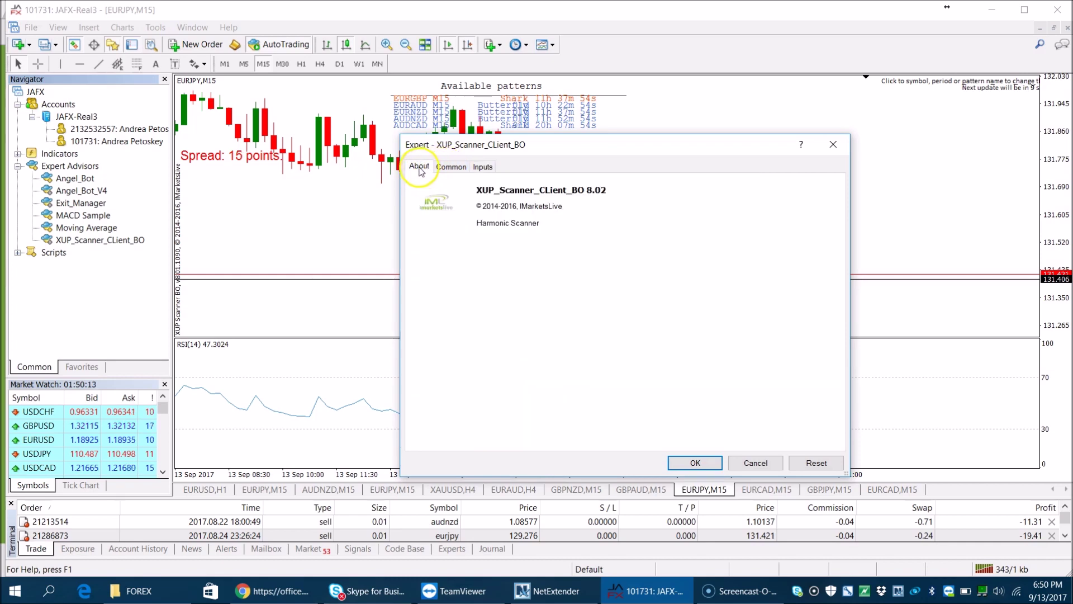
left_click(452, 166)
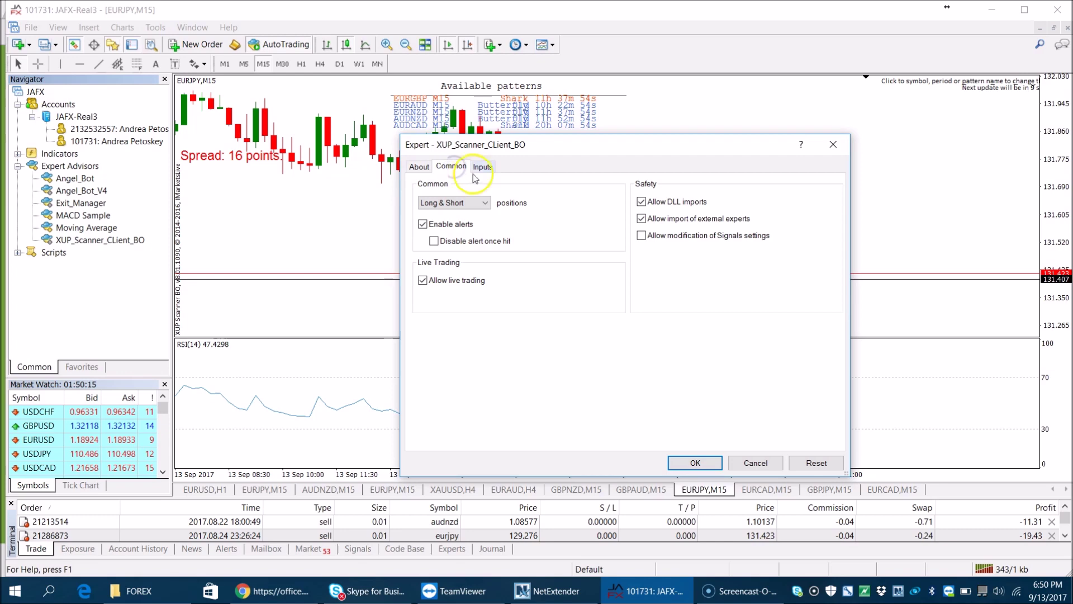
left_click(481, 167)
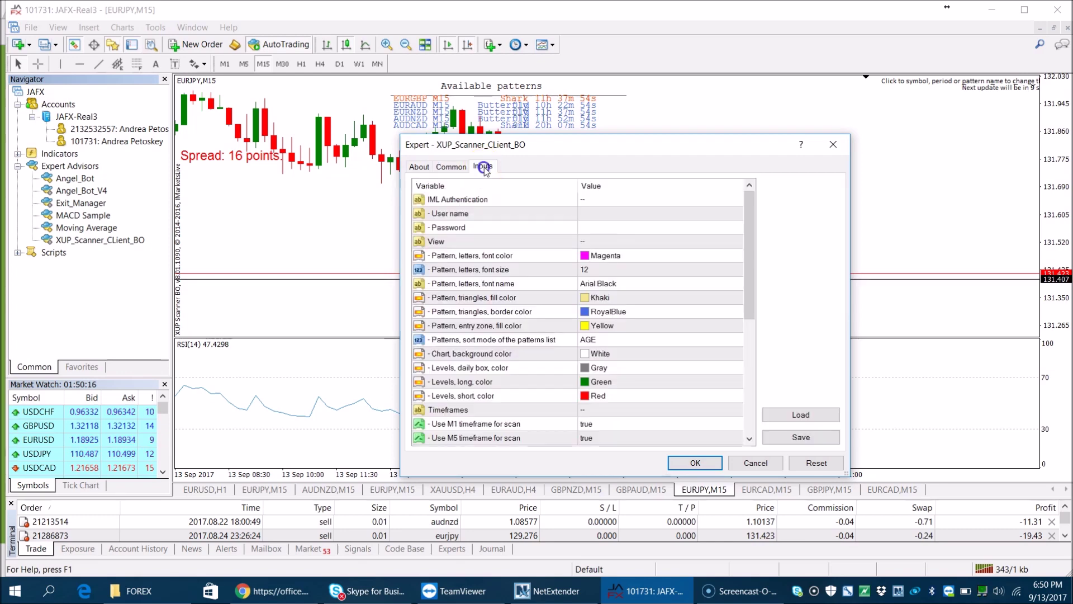
Step: Enter the IML account user name and password in the User name and Password inputs
left_click(614, 215)
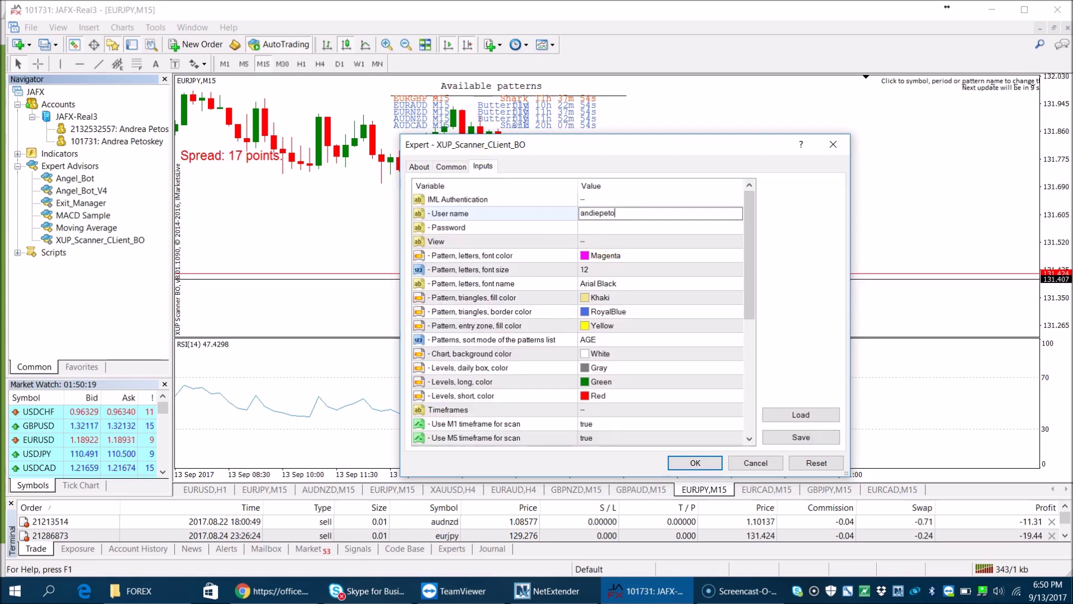
key("Return")
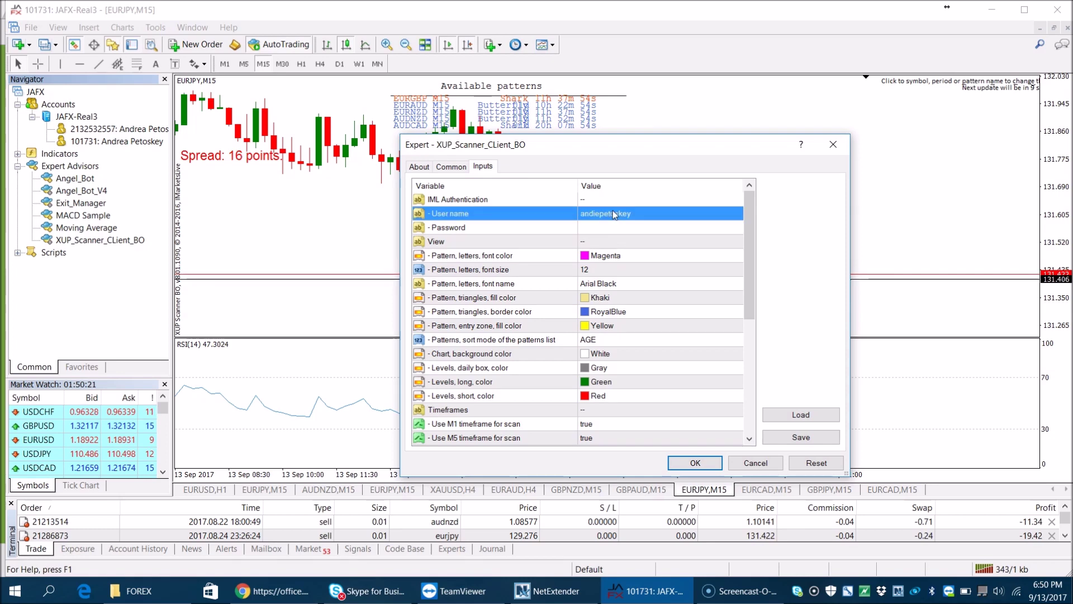
left_click(615, 228)
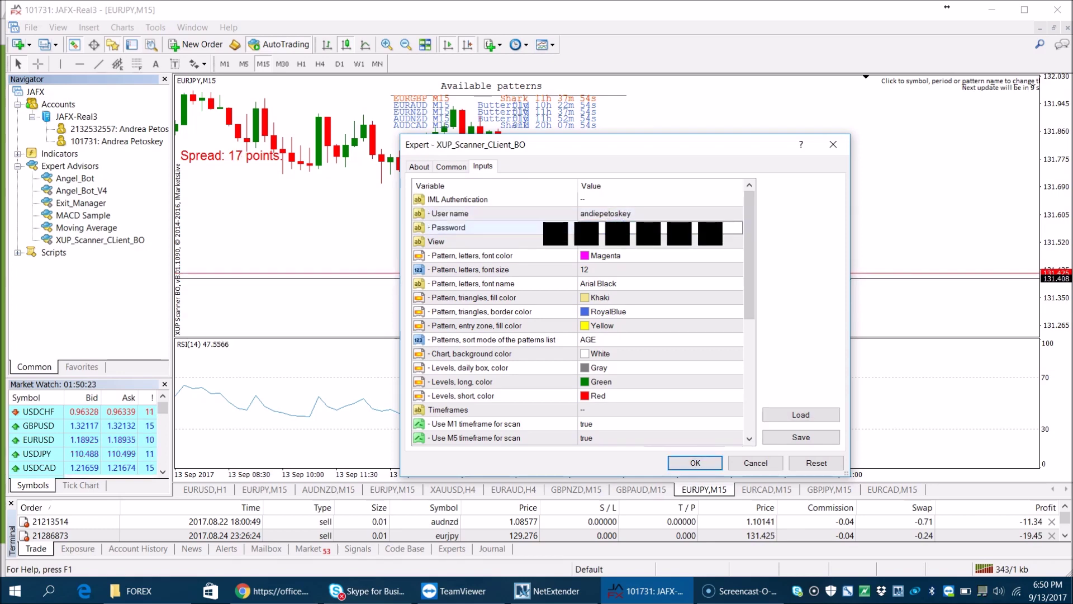
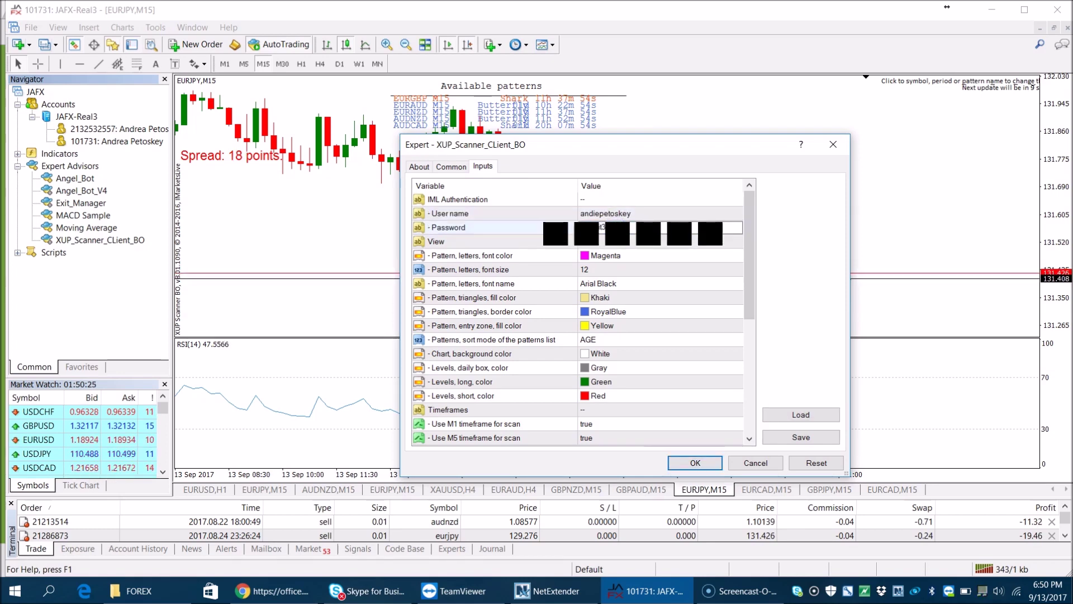
key("Return")
Step: Set 'Use M1 timeframe for scan' and 'Use M5 timeframe for scan' to false
left_click_drag(747, 269, 757, 345)
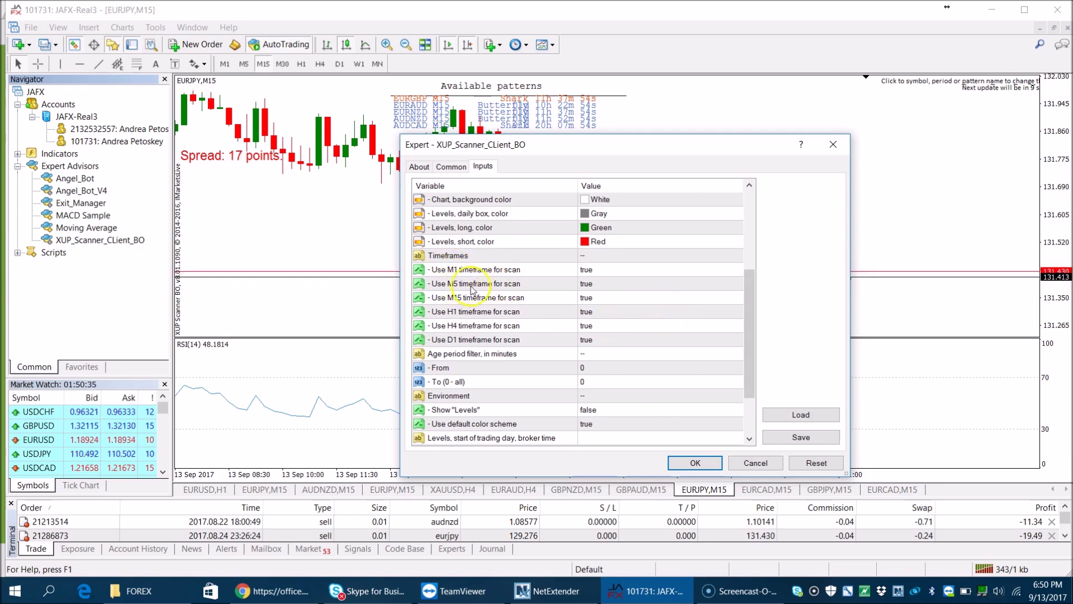
left_click(619, 269)
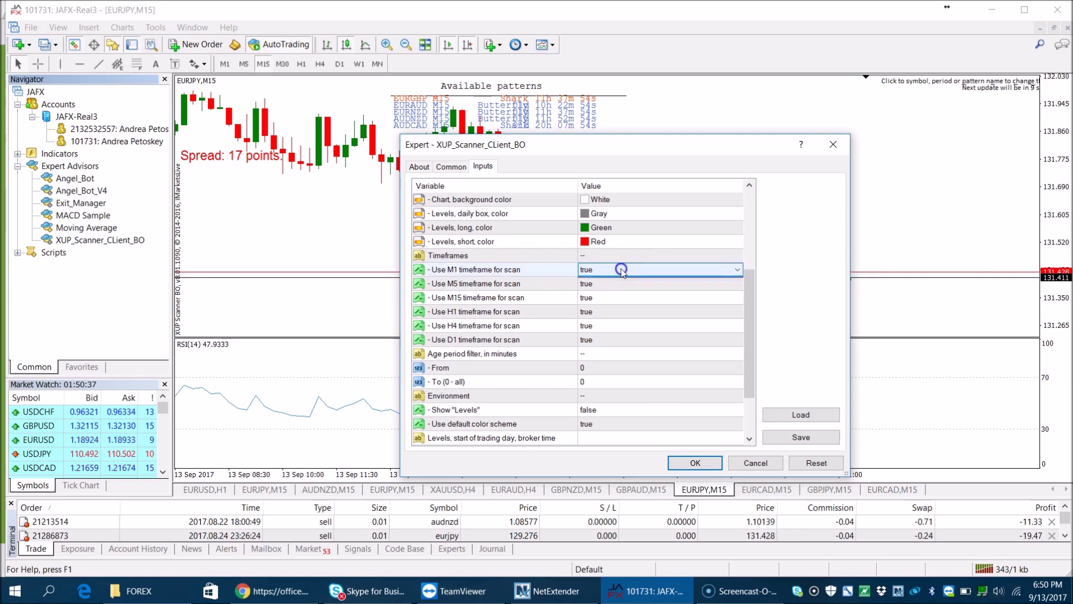
left_click(619, 269)
left_click(619, 284)
left_click(619, 284)
left_click(619, 283)
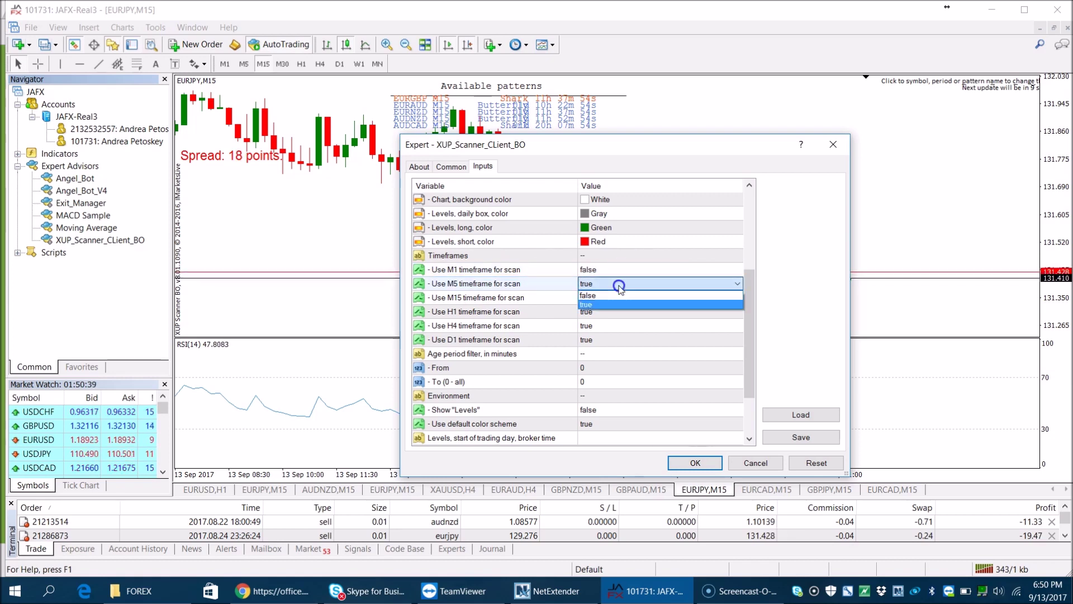
left_click(619, 297)
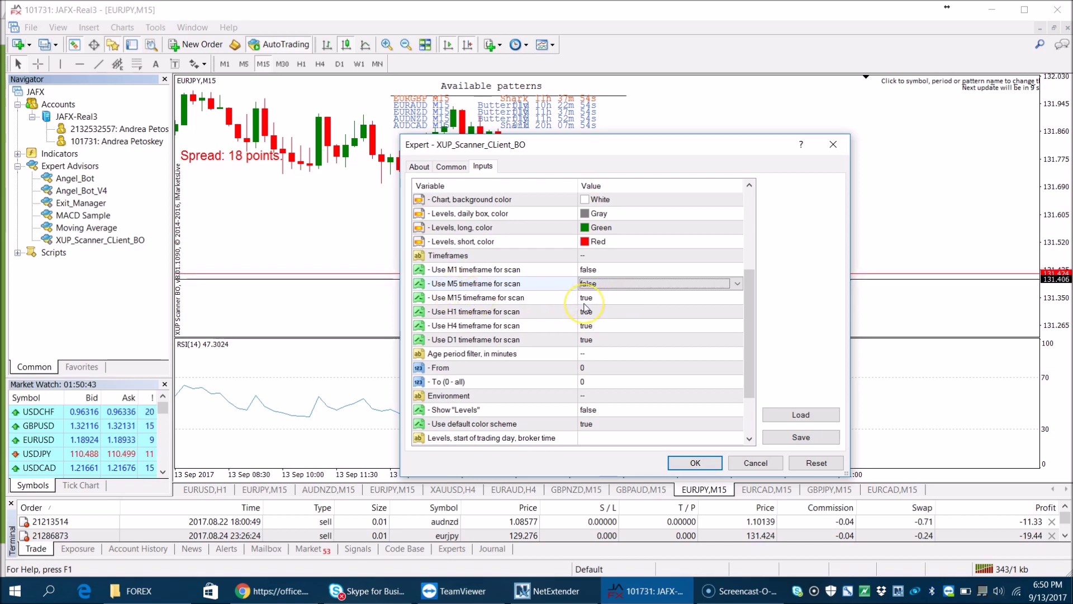
left_click_drag(747, 347, 753, 407)
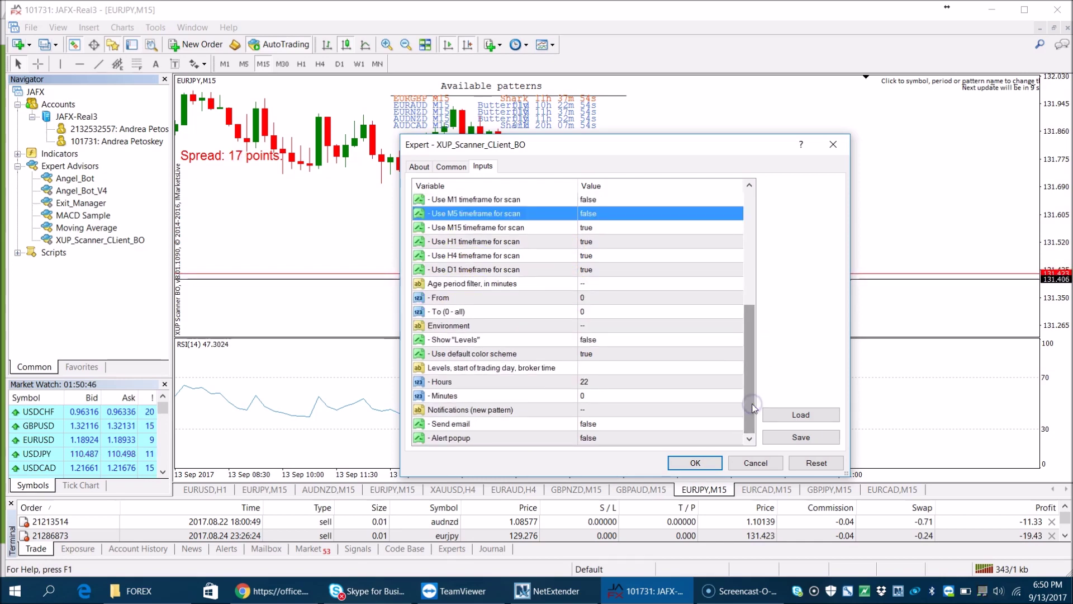
Step: Set Send email and Alert popup to true, apply the scanner settings, and view the EURAUD M15 chart
double_click(635, 424)
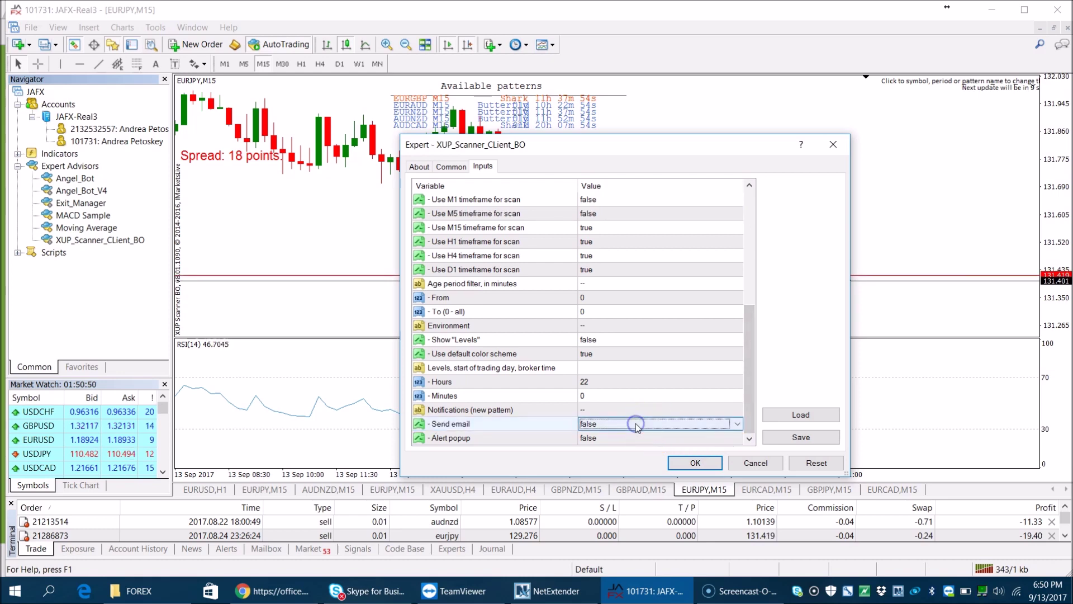
left_click(638, 423)
left_click(634, 445)
double_click(634, 438)
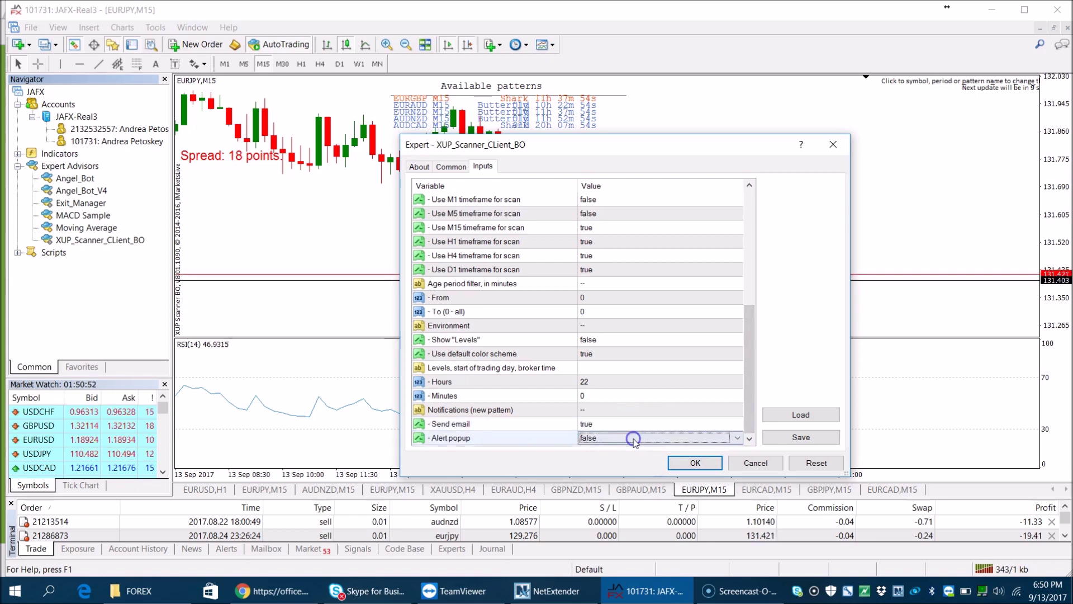
left_click(633, 439)
left_click(620, 457)
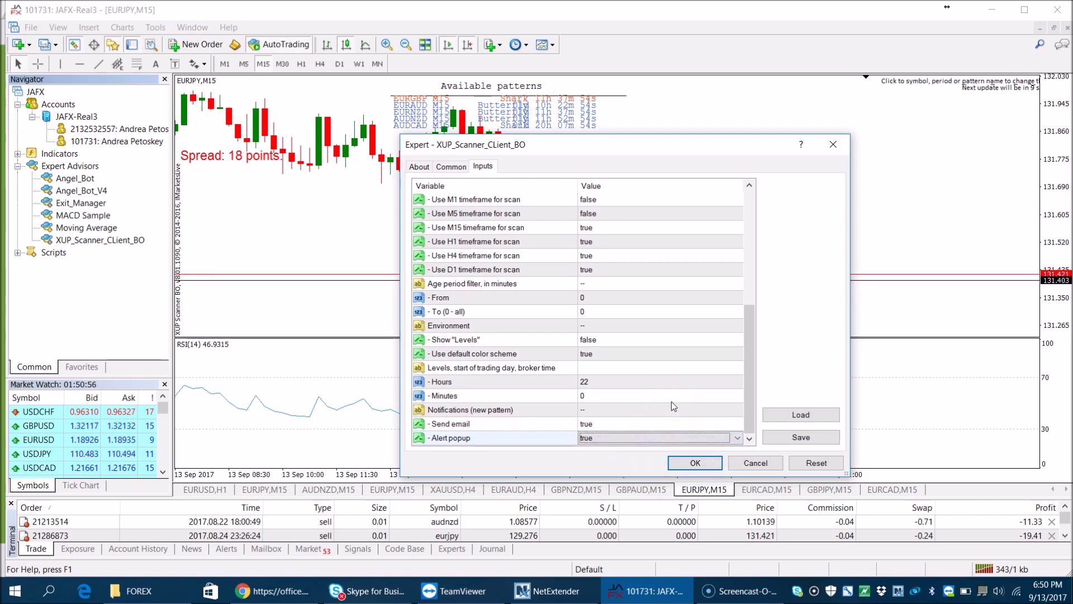
left_click(695, 462)
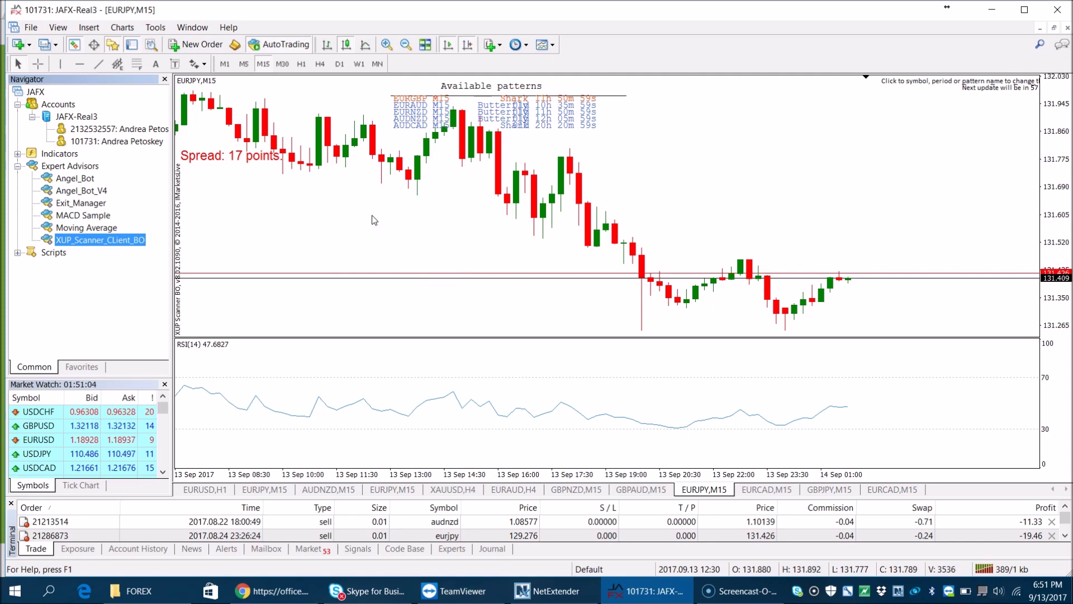
left_click(426, 106)
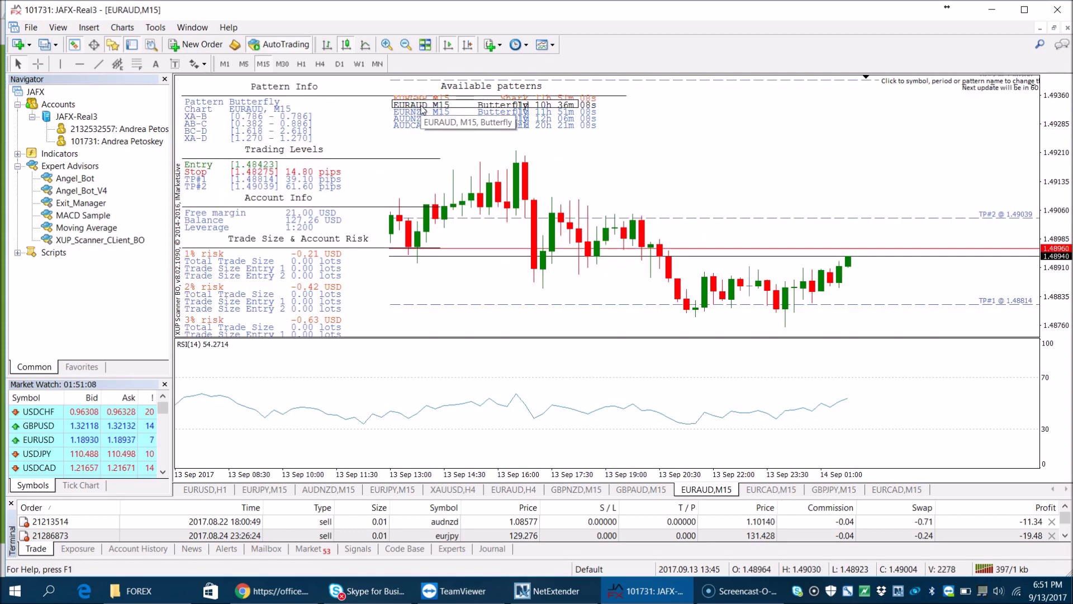
Step: Load the EURNZD, EURGBP Shark, AUDCAD Shark and AUDNZD Butterfly M15 pattern charts in turn
left_click(412, 112)
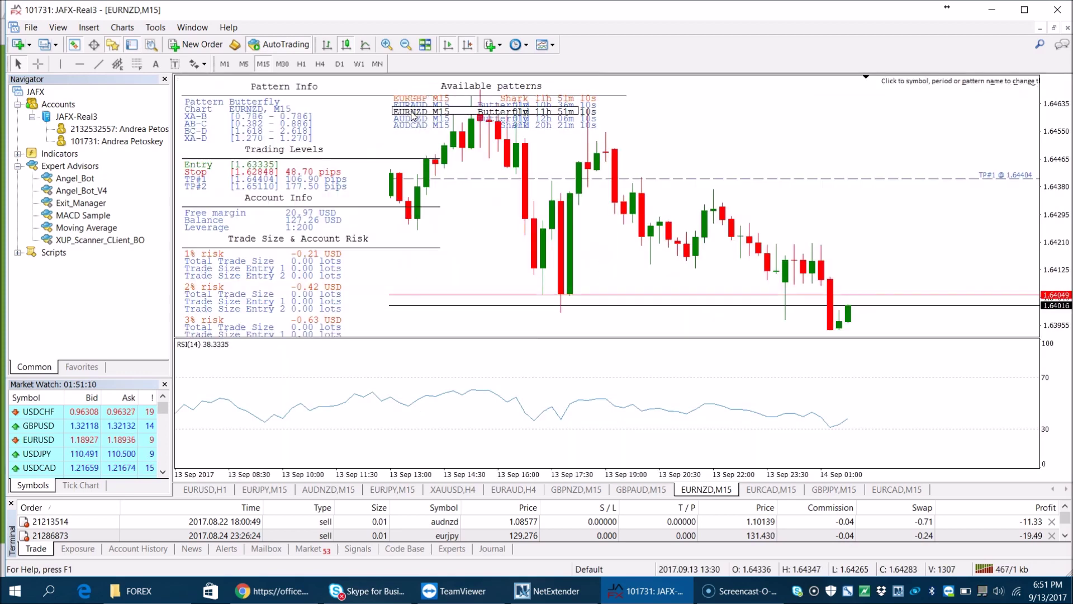
left_click(413, 99)
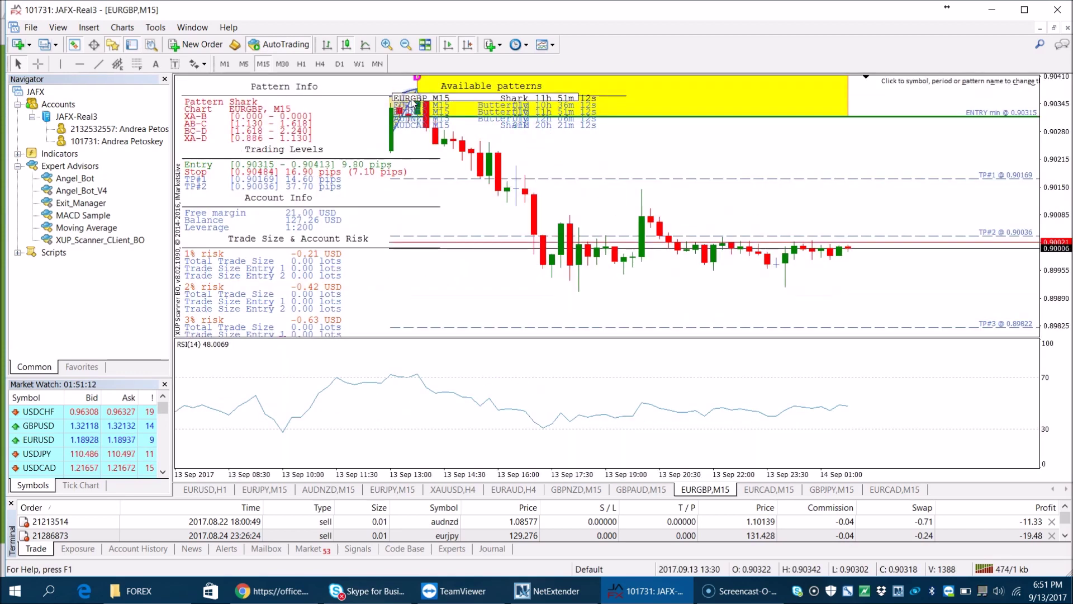
left_click(412, 125)
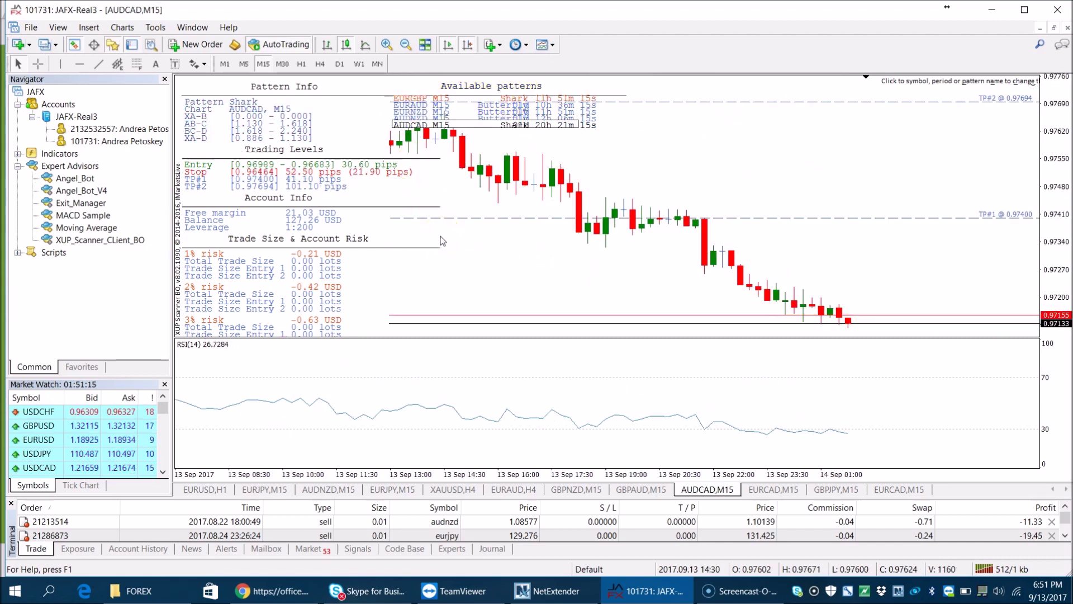
left_click(414, 119)
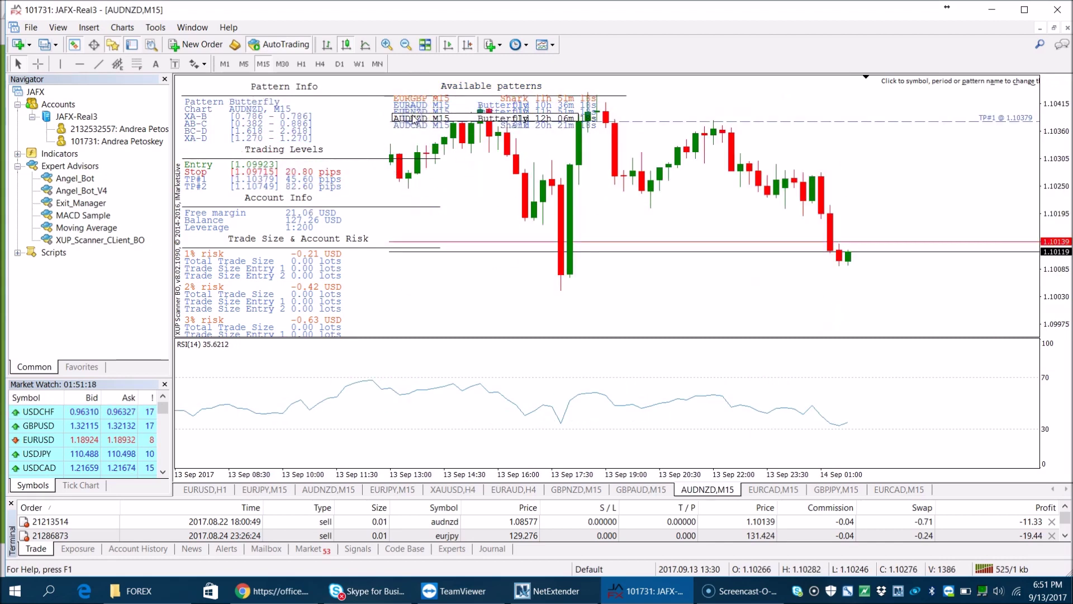
left_click(414, 118)
left_click(417, 120)
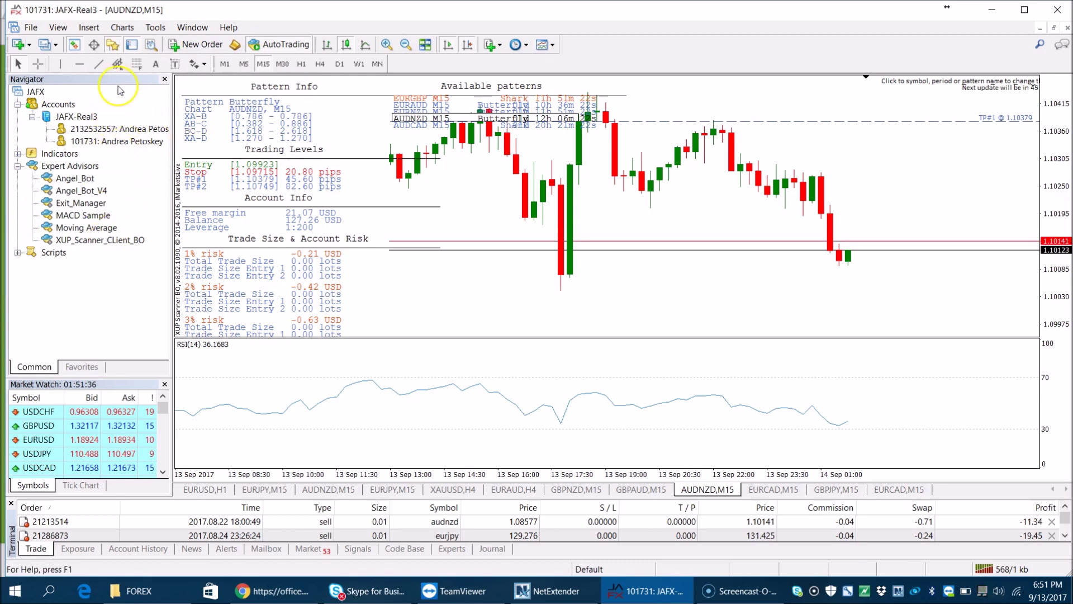
Step: Open Tools > Options on the Email tab and select the SMTP server field (smtp.mail.yahoo.com)
left_click(156, 27)
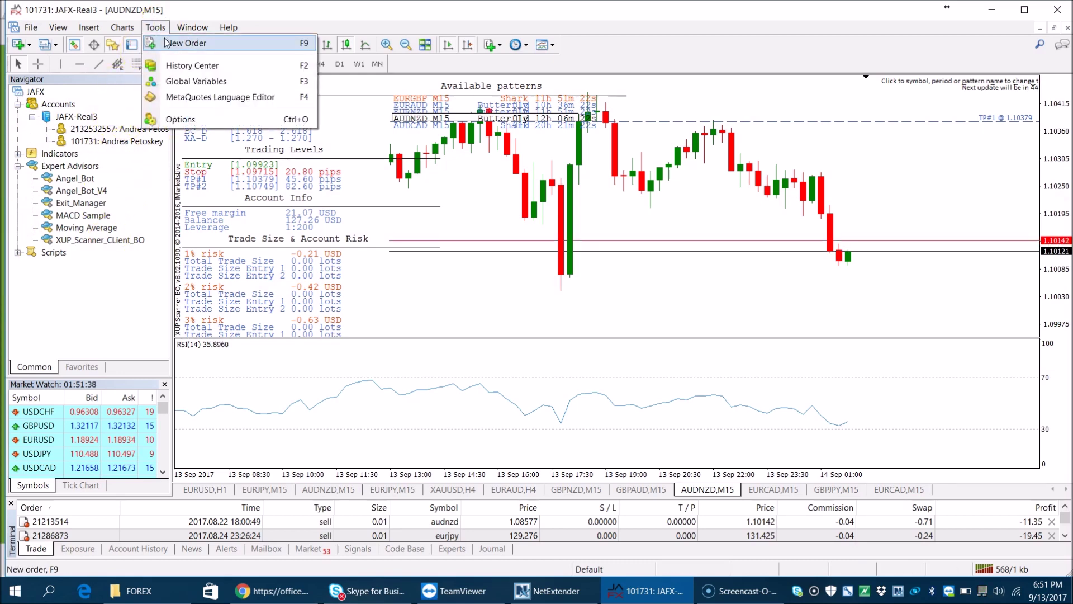
left_click(174, 119)
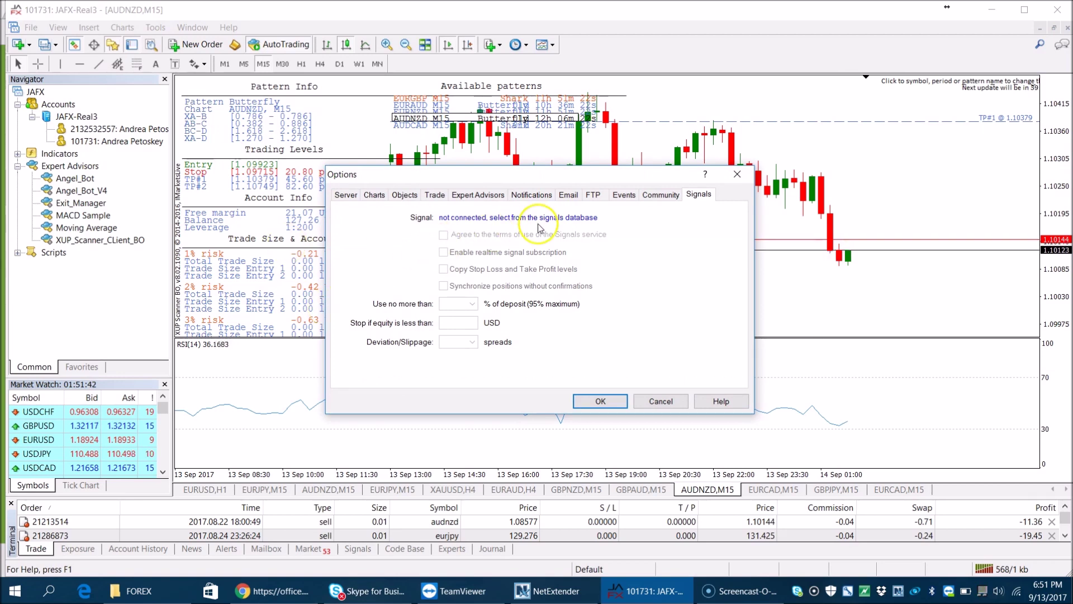
left_click(567, 195)
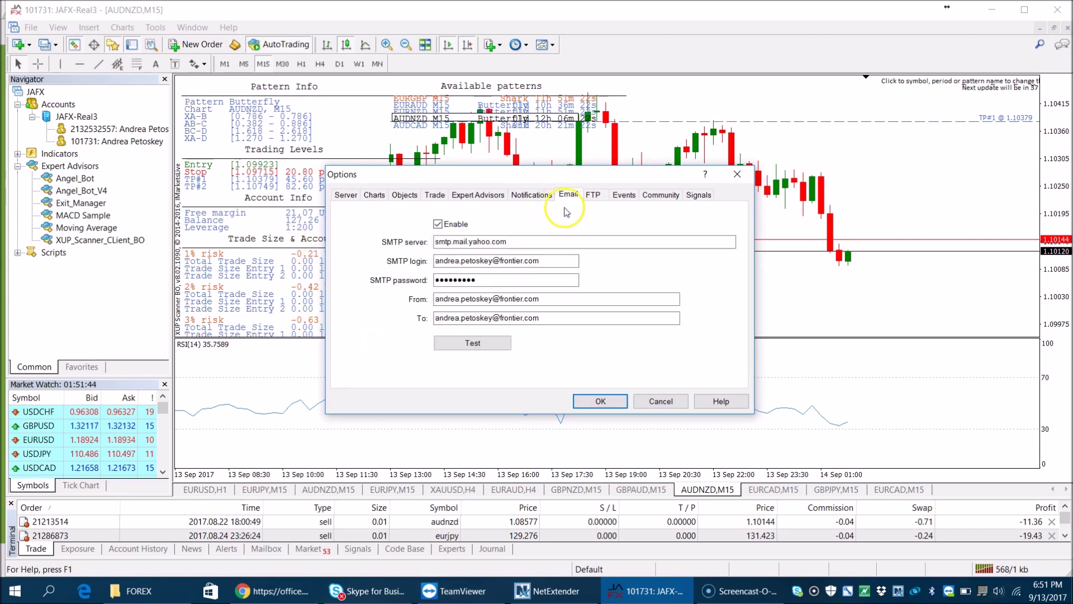
left_click(545, 243)
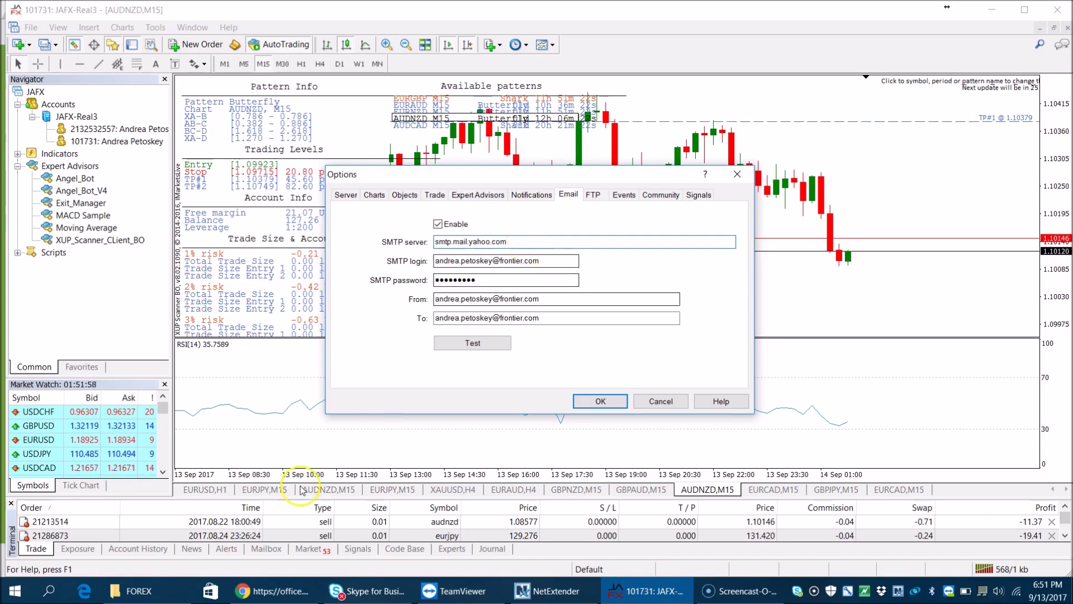
Step: In Chrome, close the scanner download tab and reach the Google homepage in a new tab
left_click(274, 591)
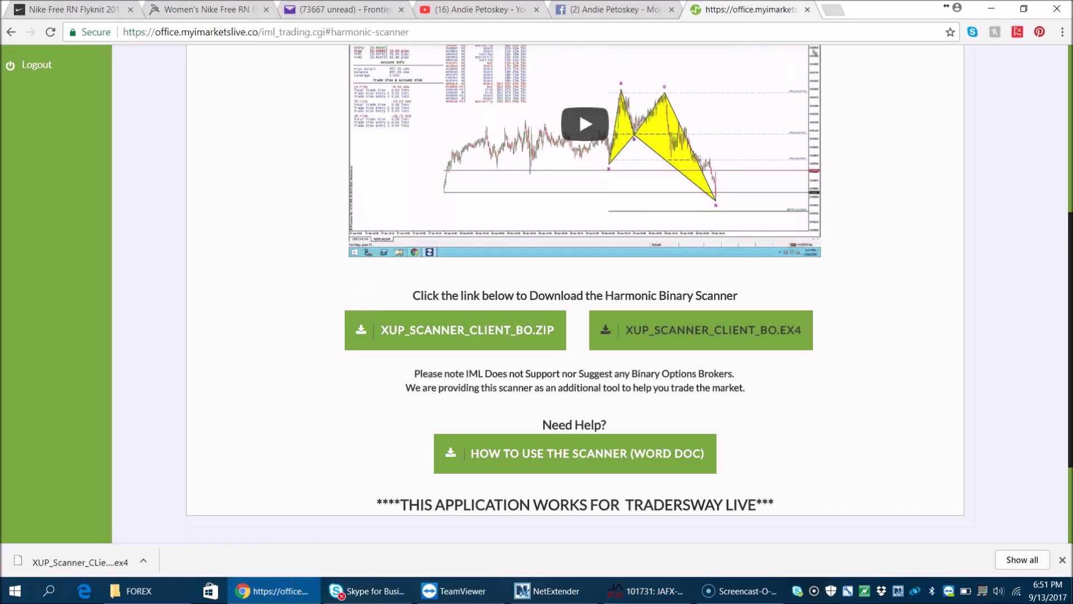
left_click(810, 10)
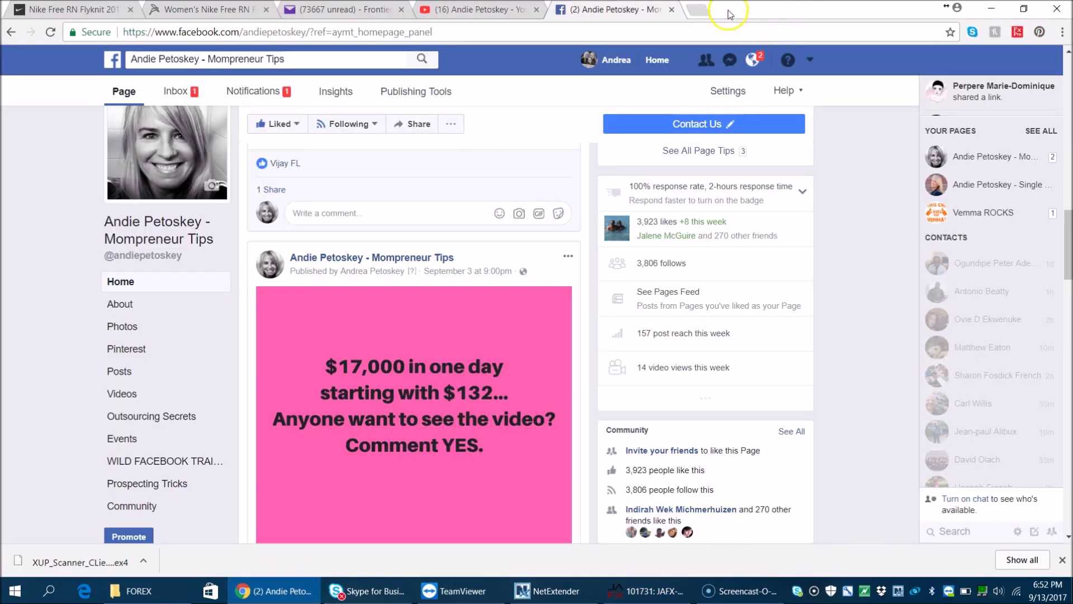
left_click(696, 11)
type("googole")
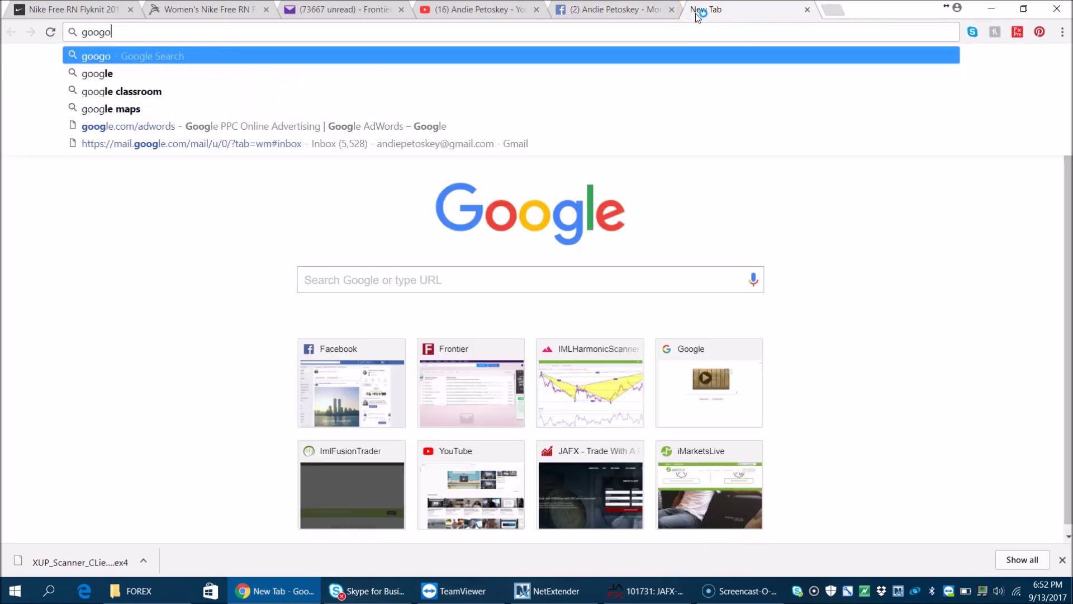
key("Return")
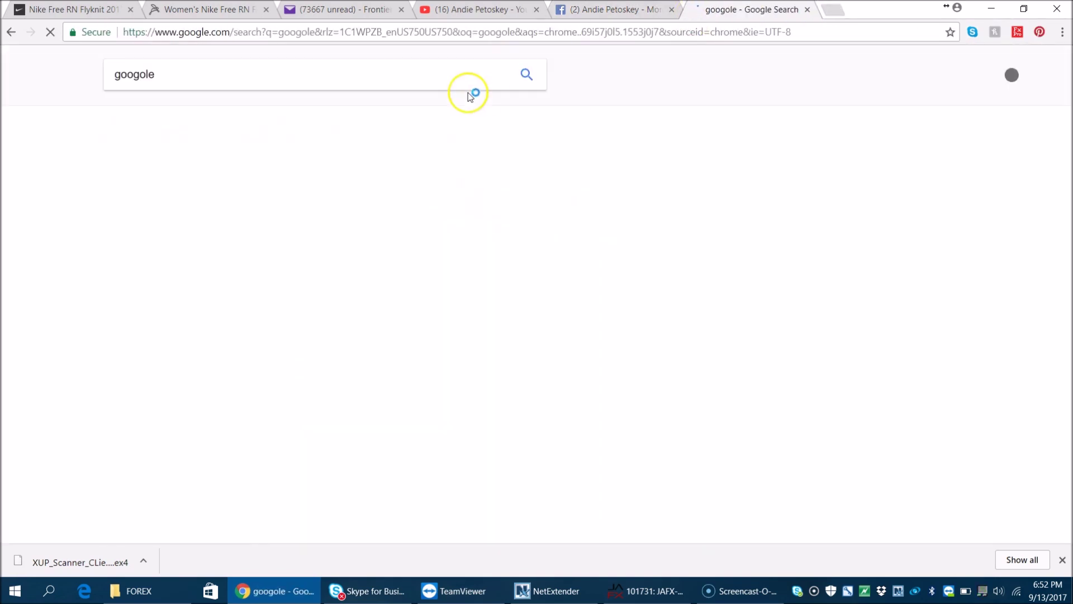
left_click(134, 224)
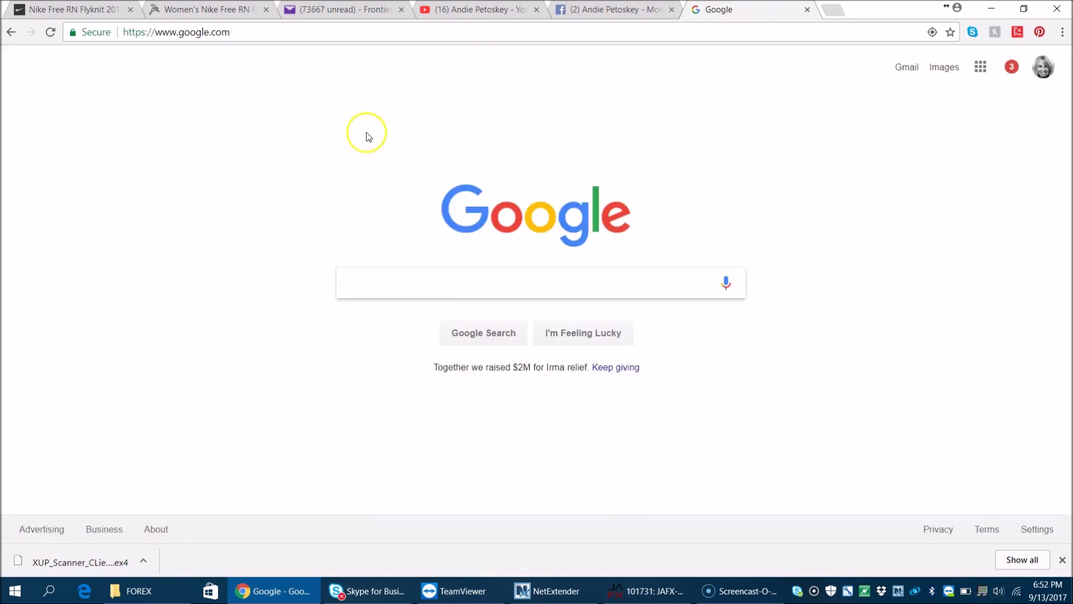
Step: Search Google for 'what is the smtp server for gmail'
type("what is the smtp")
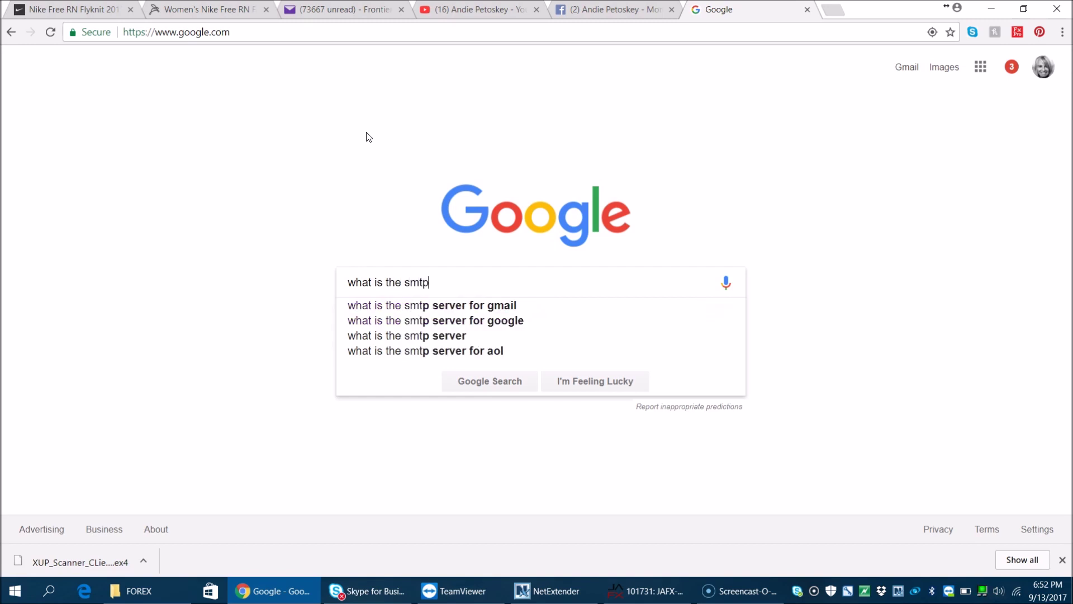
key("Return")
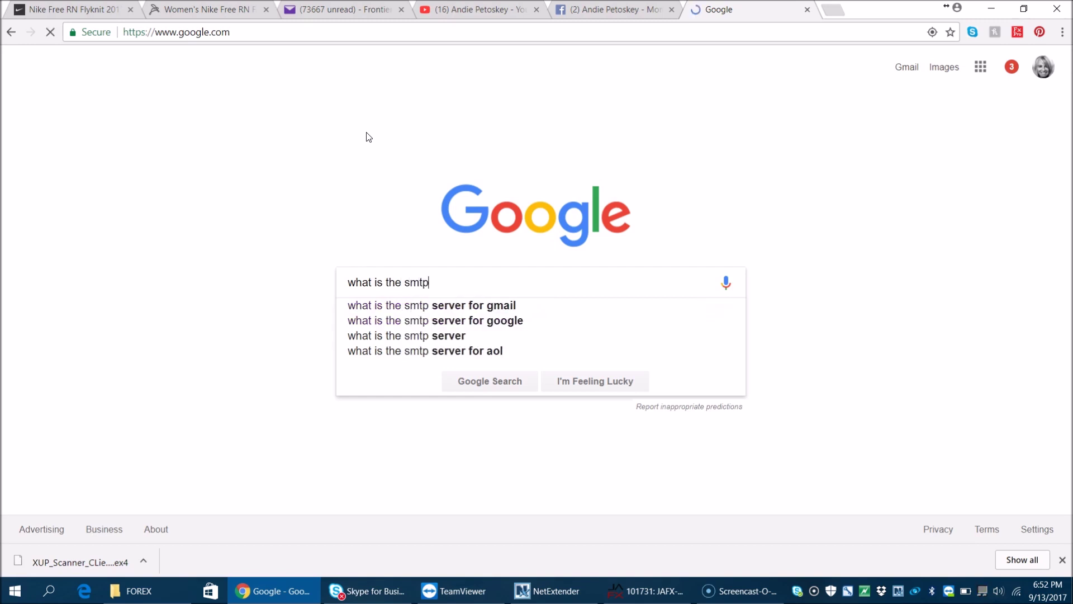
key("Down")
key("Return")
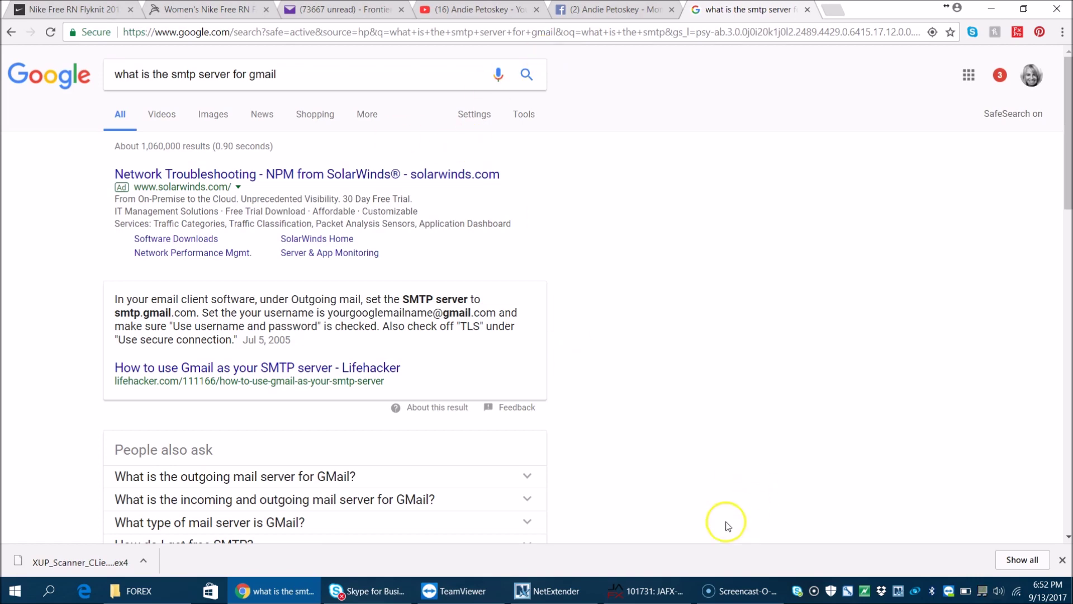
Step: Select smtp.gmail.com in the search answer box and return to MetaTrader 4's email Options
left_click(664, 590)
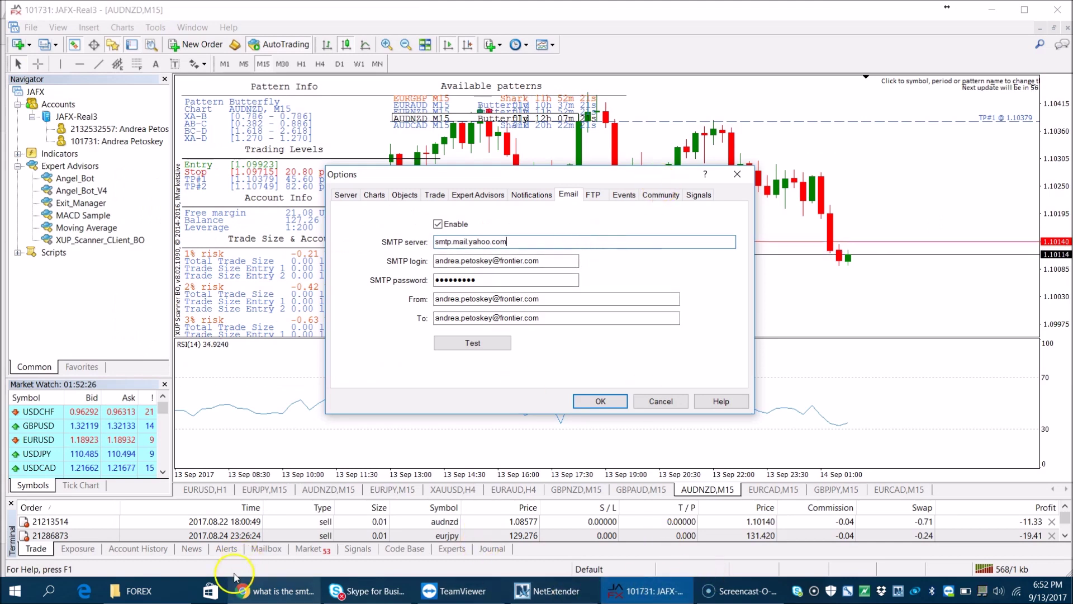
left_click(267, 593)
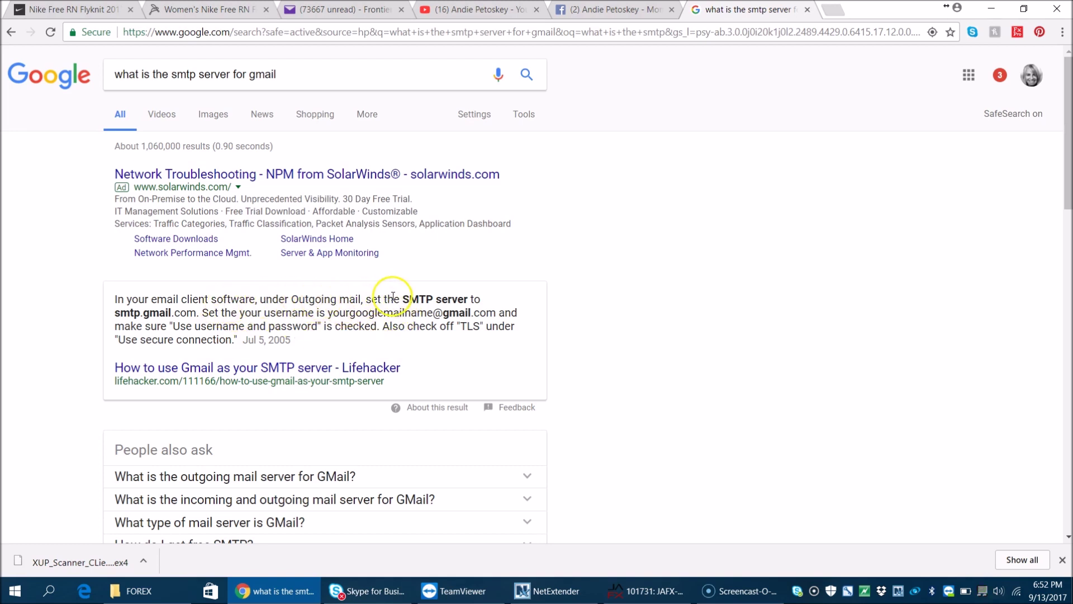
left_click_drag(115, 312, 204, 312)
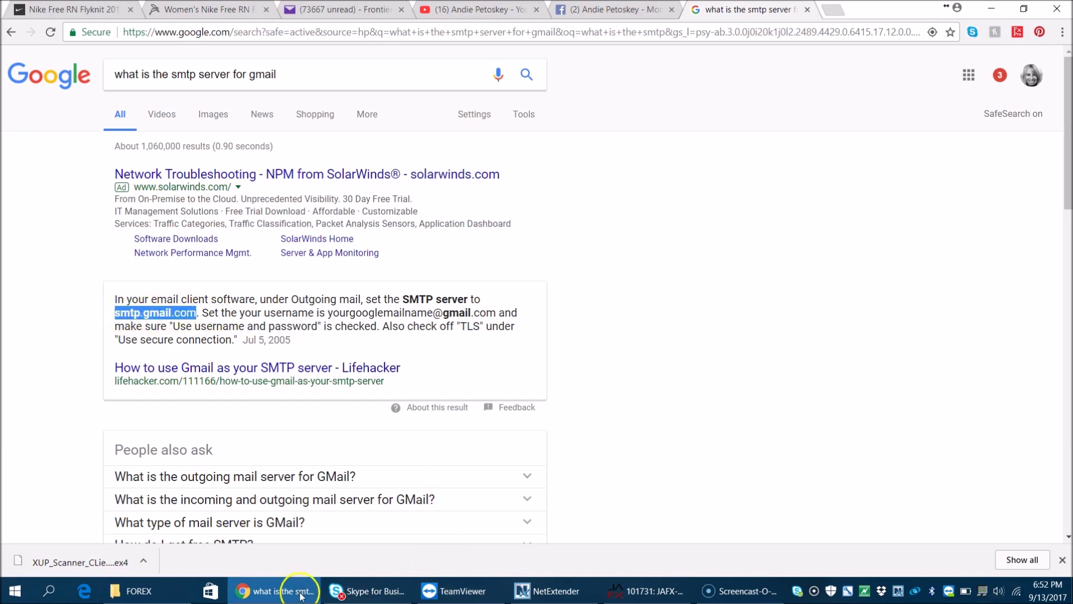
left_click(647, 588)
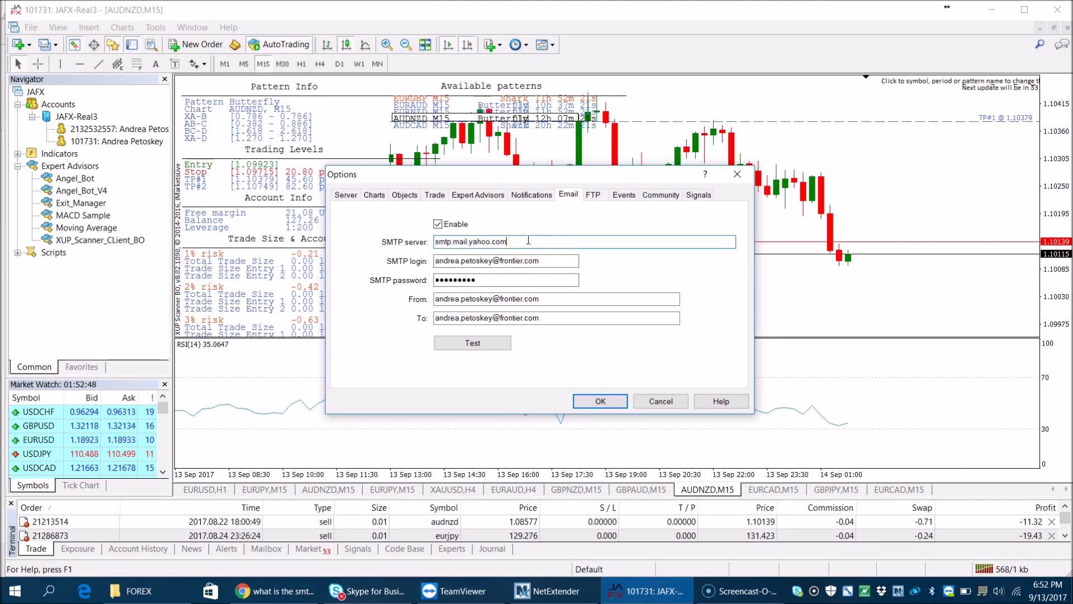
Step: Review the SMTP login, password, From and To fields, then save the email settings with OK
left_click(541, 260)
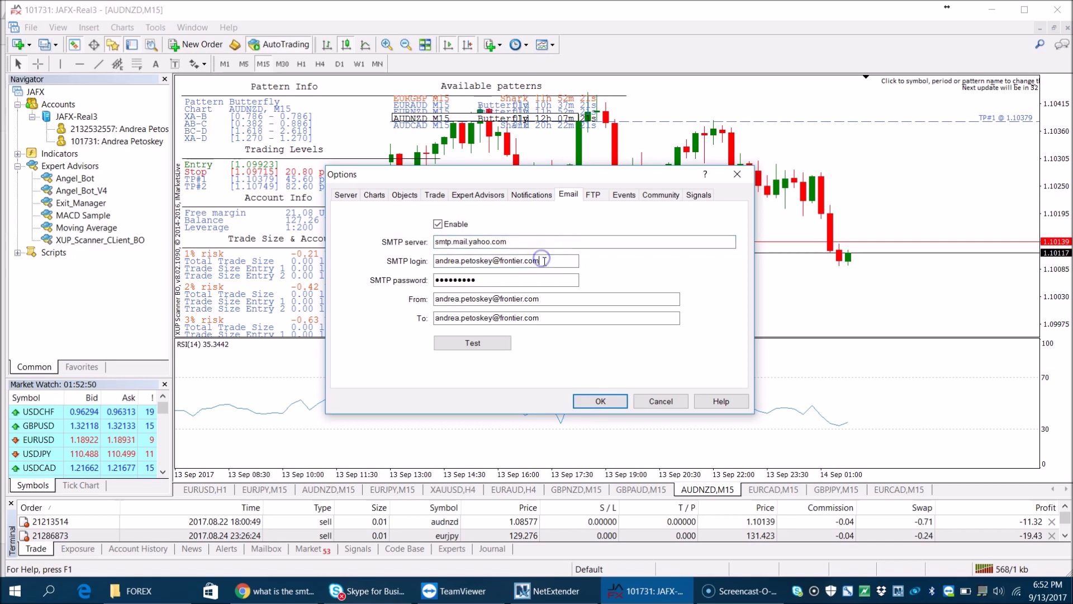
left_click(529, 278)
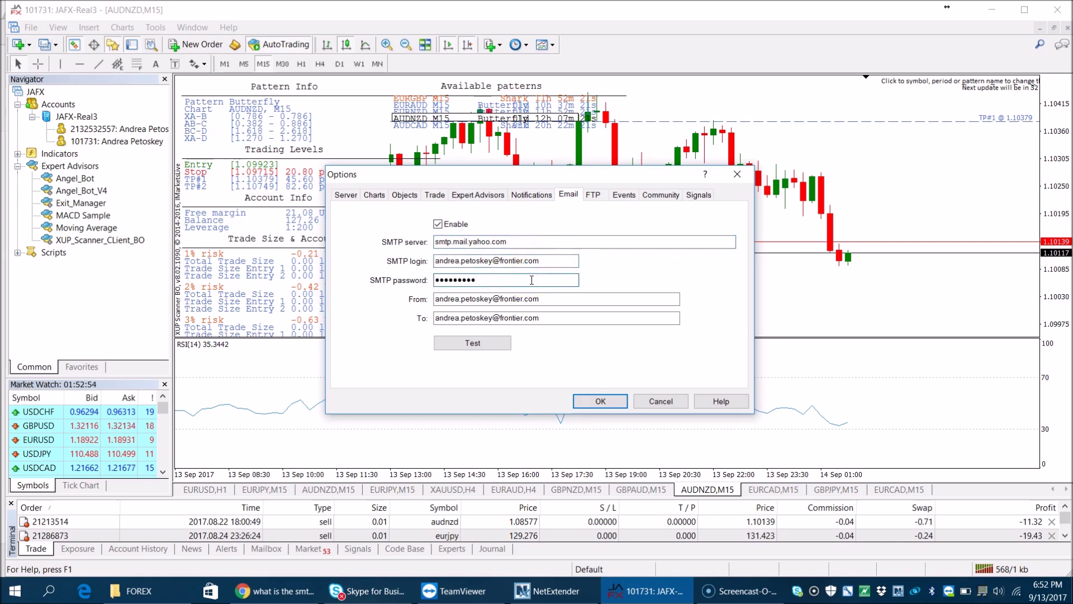
left_click(555, 299)
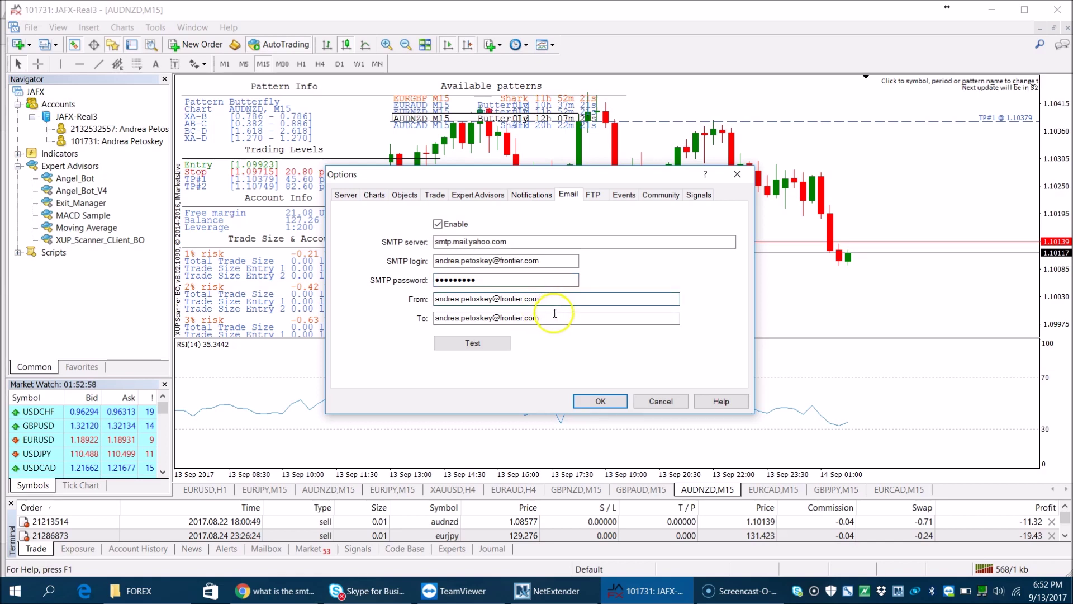
left_click(551, 317)
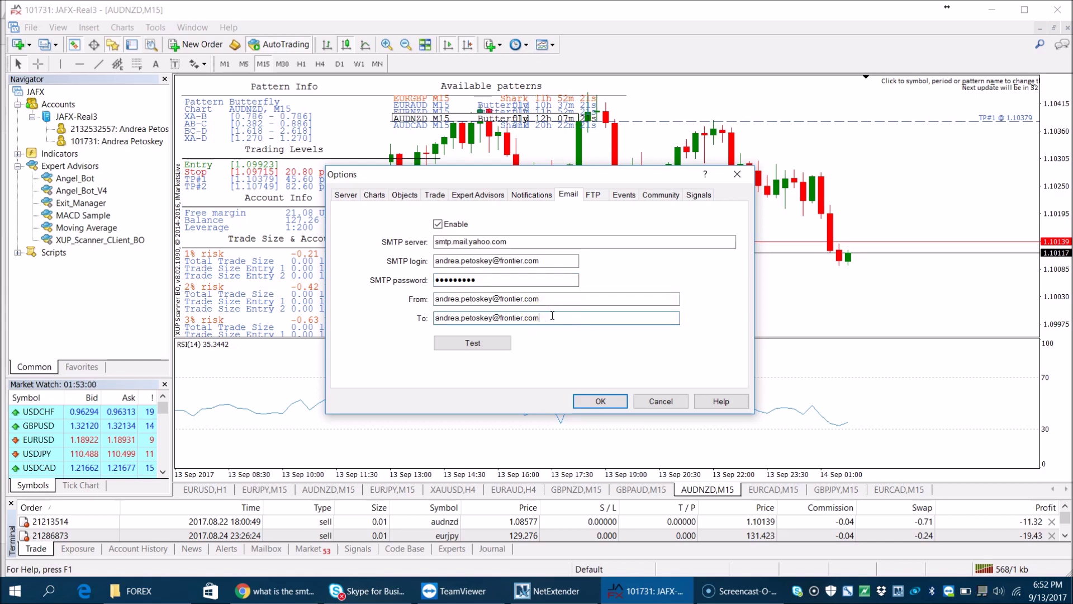
left_click(588, 401)
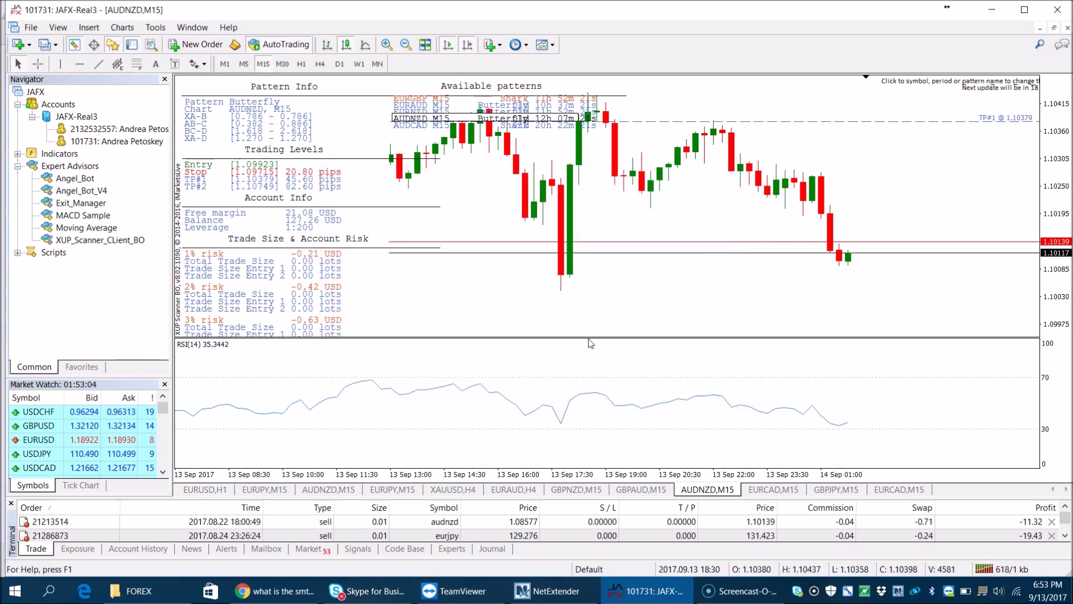
left_click(657, 306)
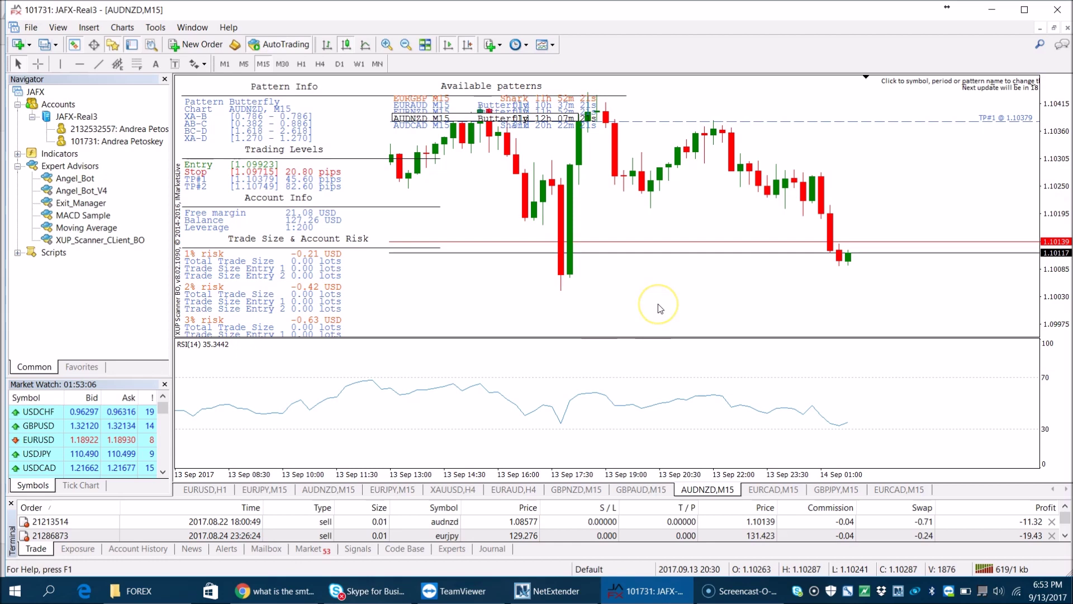